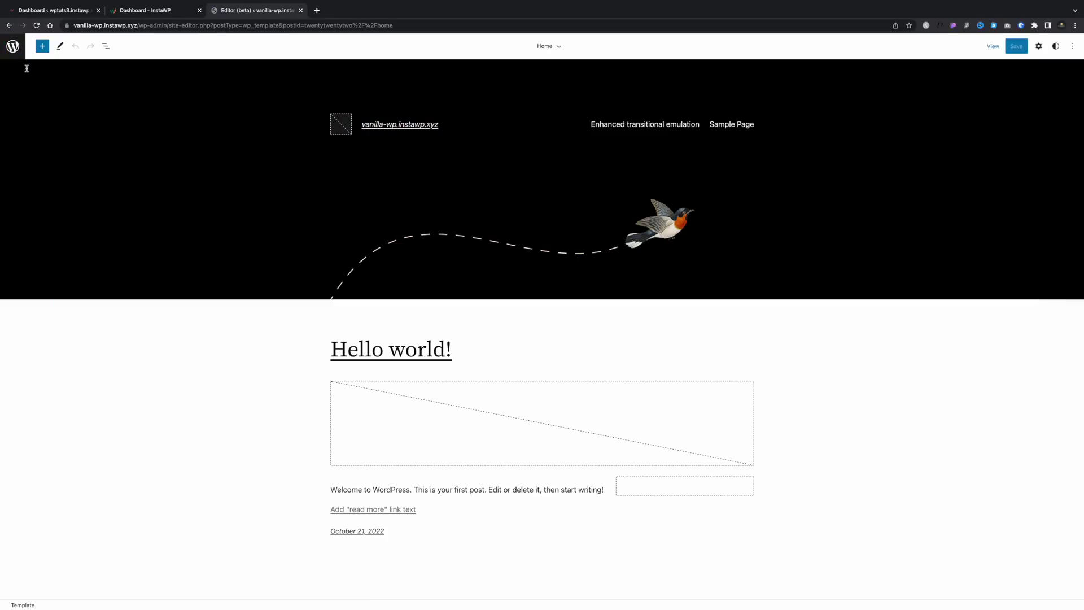
Step: Open the Page template from the site's template list and show its block List View
{"action": "left_click", "coordinate": [15, 48]}
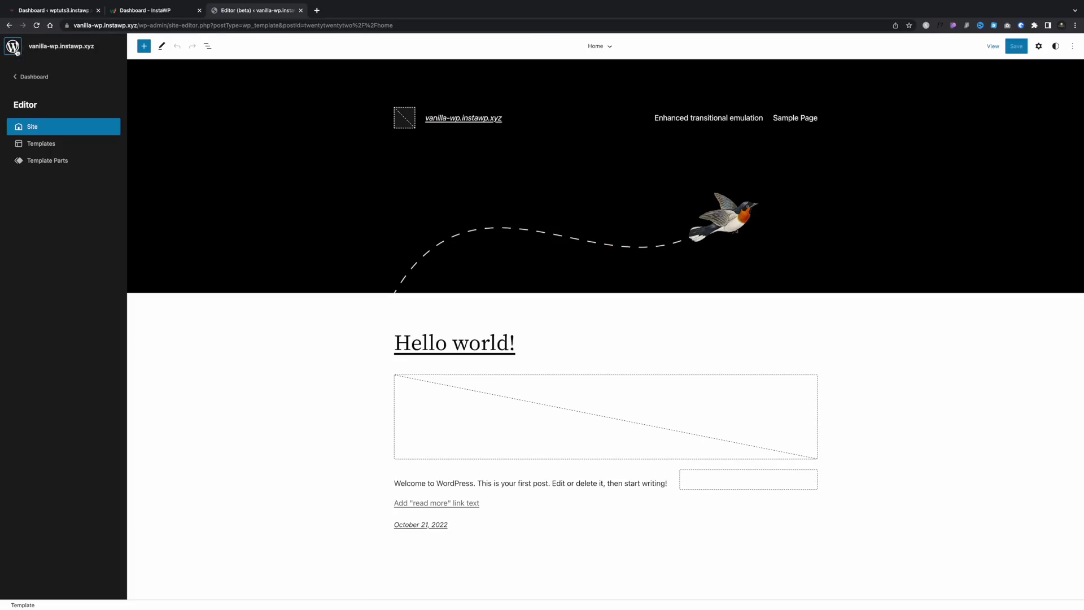
{"action": "left_click", "coordinate": [40, 146]}
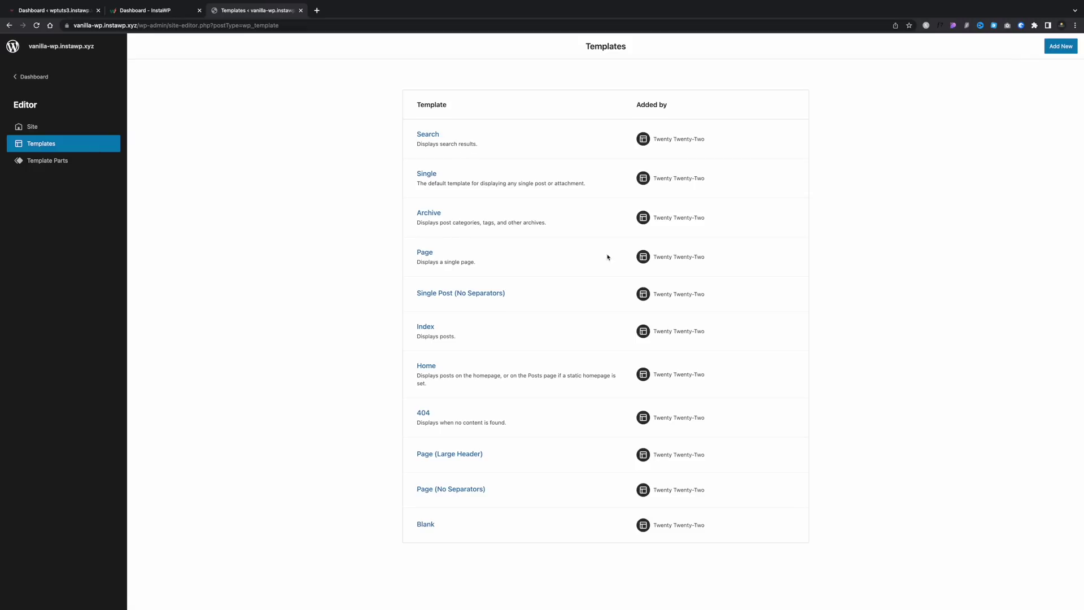
{"action": "left_click", "coordinate": [425, 253]}
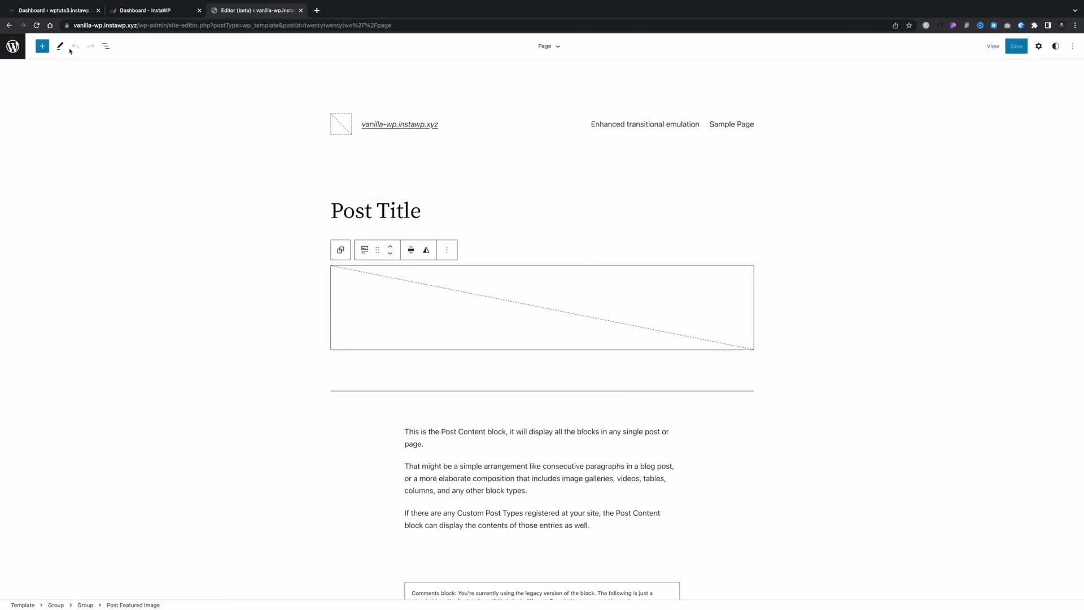
{"action": "left_click", "coordinate": [105, 46]}
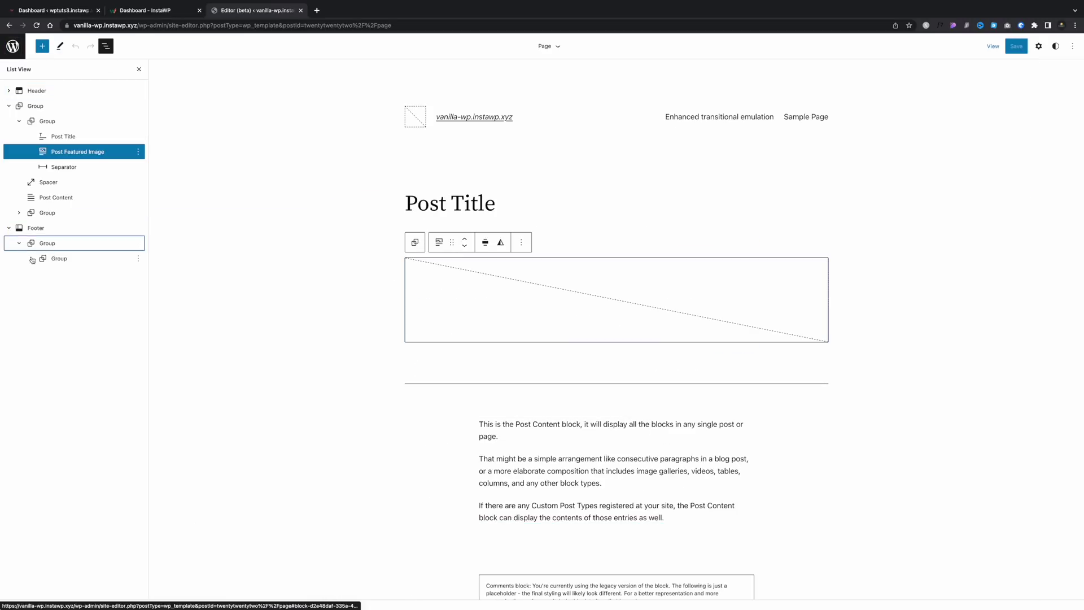
Step: Give the footer's "Proudly powered by WordPress" paragraph a solid black background from the theme colors
{"action": "left_click", "coordinate": [100, 289]}
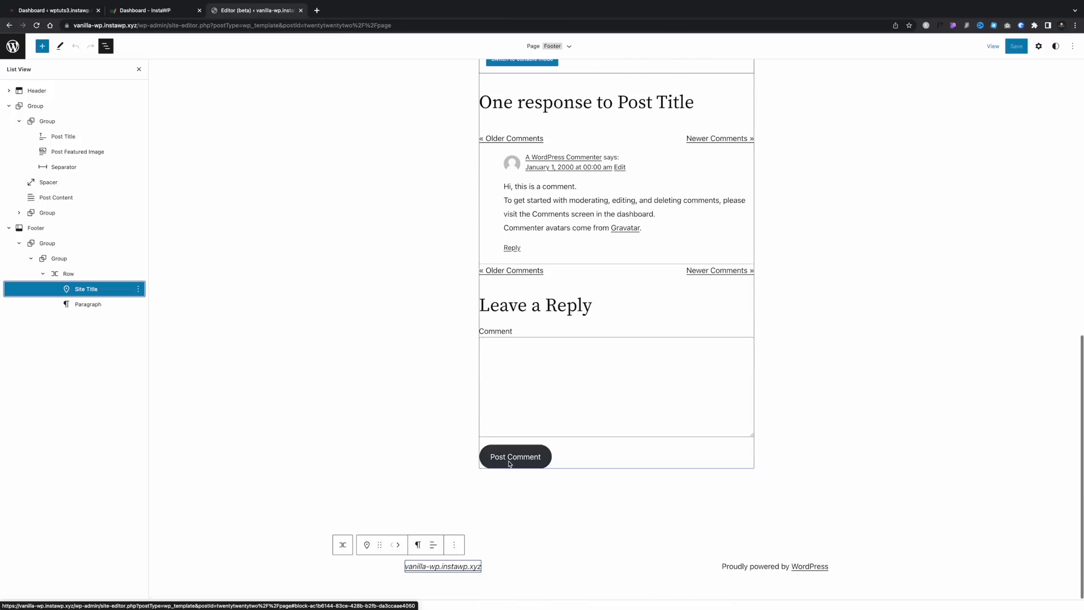
{"action": "left_click", "coordinate": [775, 566]}
{"action": "left_click", "coordinate": [1073, 45]}
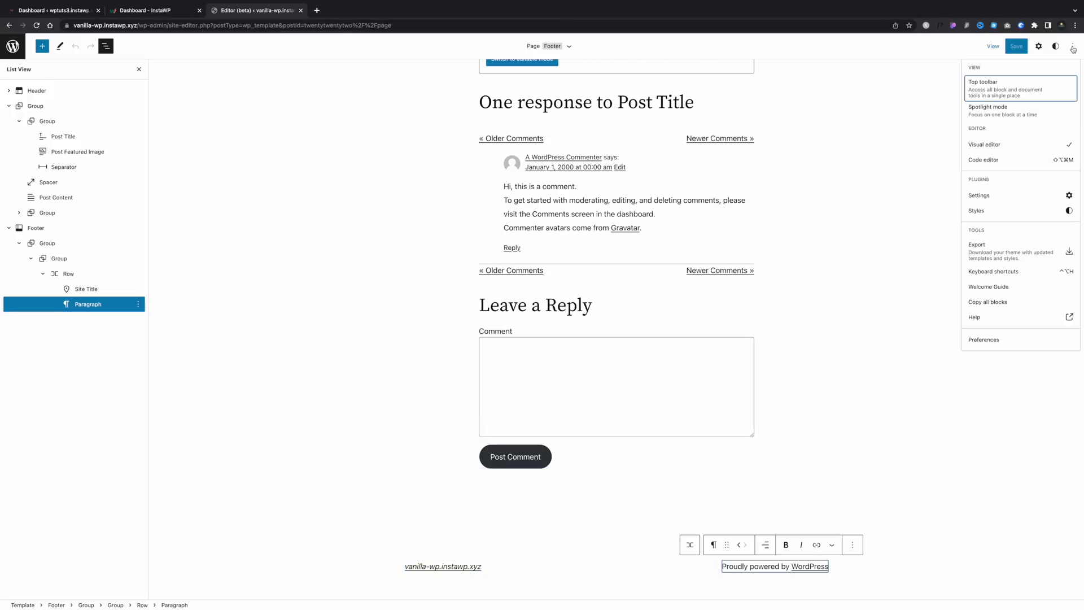
{"action": "left_click", "coordinate": [1038, 46]}
{"action": "left_click", "coordinate": [1010, 168]}
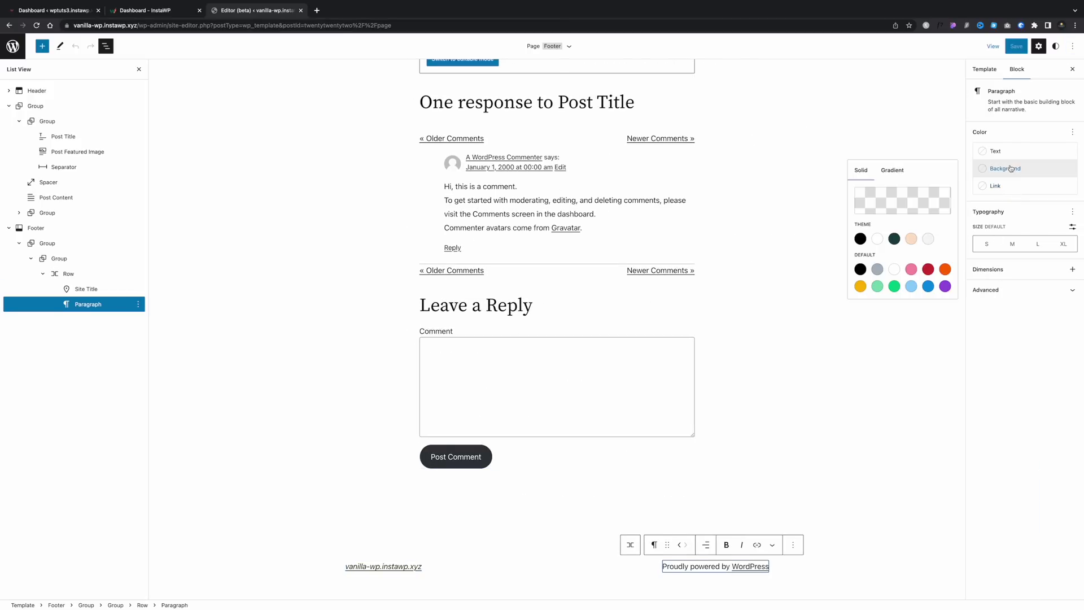
{"action": "left_click", "coordinate": [860, 240]}
Step: Give the footer's outer Group block a solid black theme background, and select the footer's Site Title block
{"action": "left_click", "coordinate": [35, 227]}
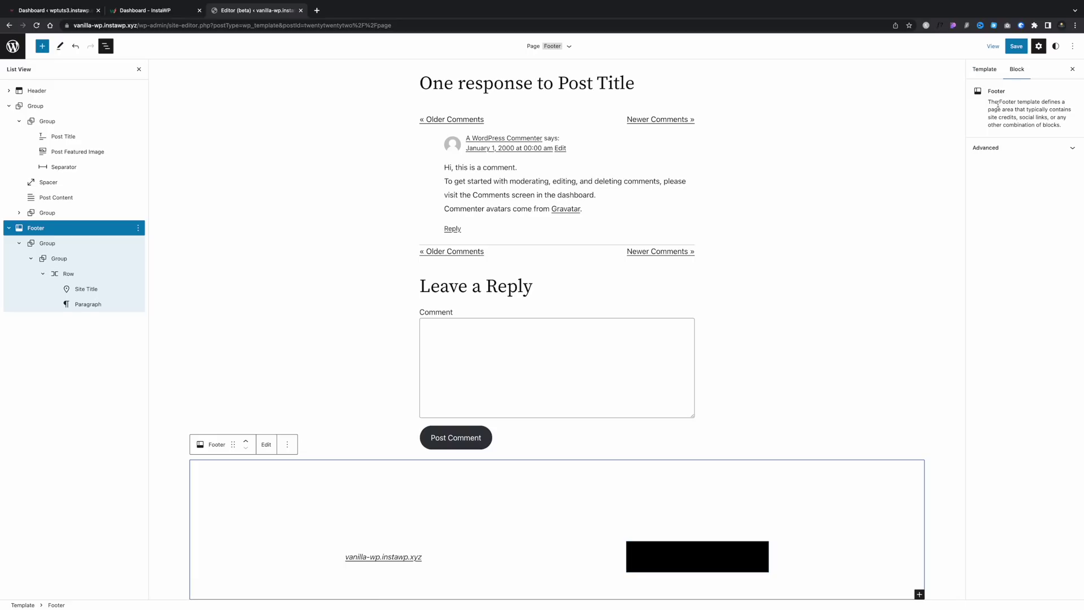
{"action": "left_click", "coordinate": [508, 497]}
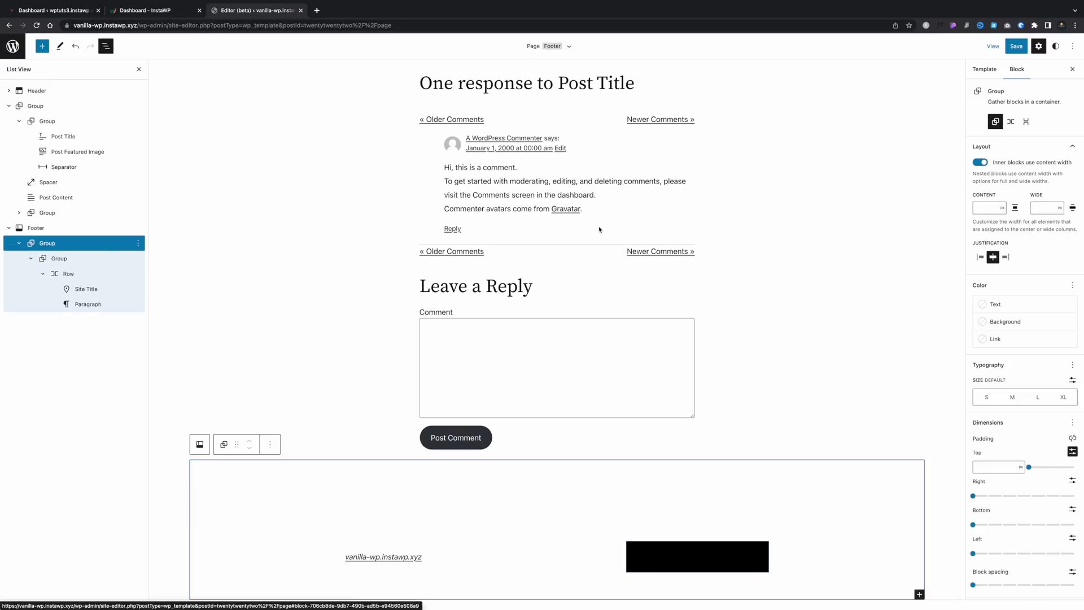
{"action": "left_click", "coordinate": [984, 222]}
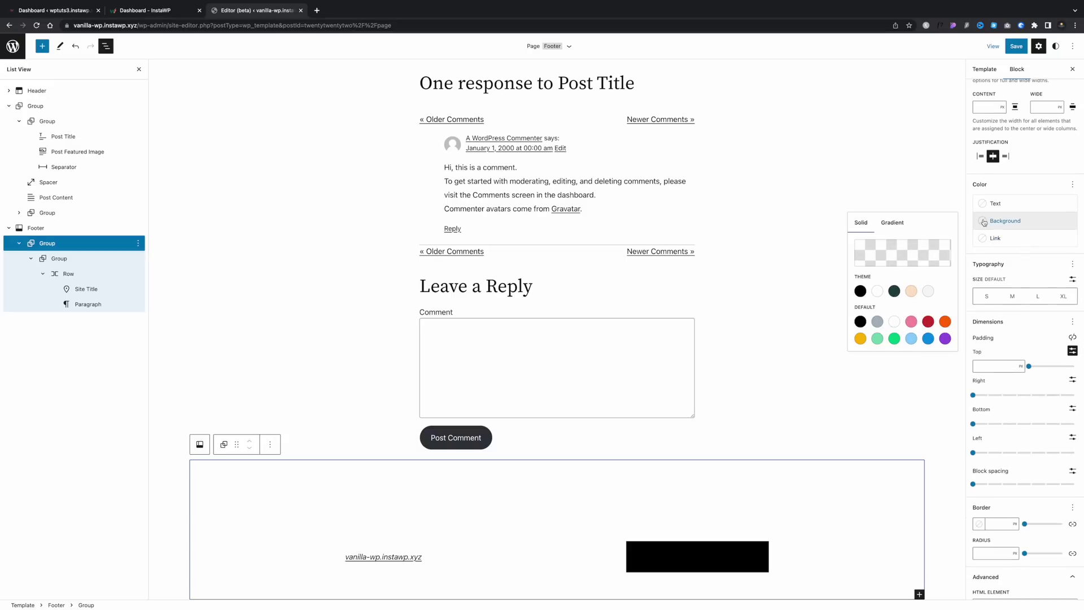
{"action": "left_click", "coordinate": [861, 291]}
{"action": "left_click", "coordinate": [85, 288]}
{"action": "left_click", "coordinate": [983, 233]}
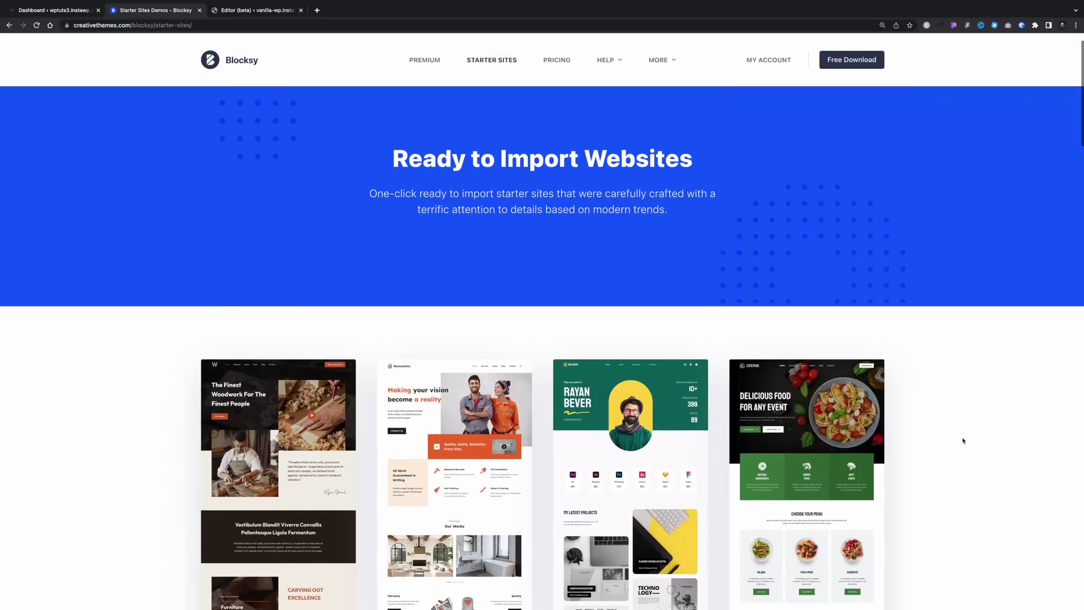
Step: Browse the Blocksy starter sites and open the preview of the Petsy demo
{"action": "scroll", "coordinate": [963, 438], "scroll_direction": "down", "scroll_amount": 2}
{"action": "scroll", "coordinate": [1024, 460], "scroll_direction": "down", "scroll_amount": 5}
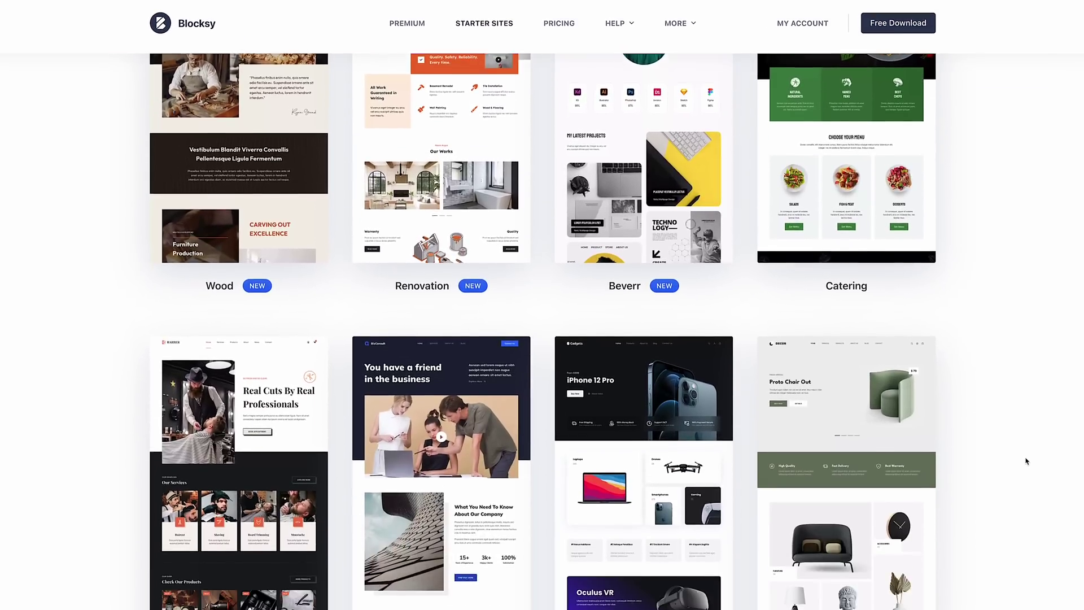
{"action": "scroll", "coordinate": [1026, 461], "scroll_direction": "down", "scroll_amount": 7}
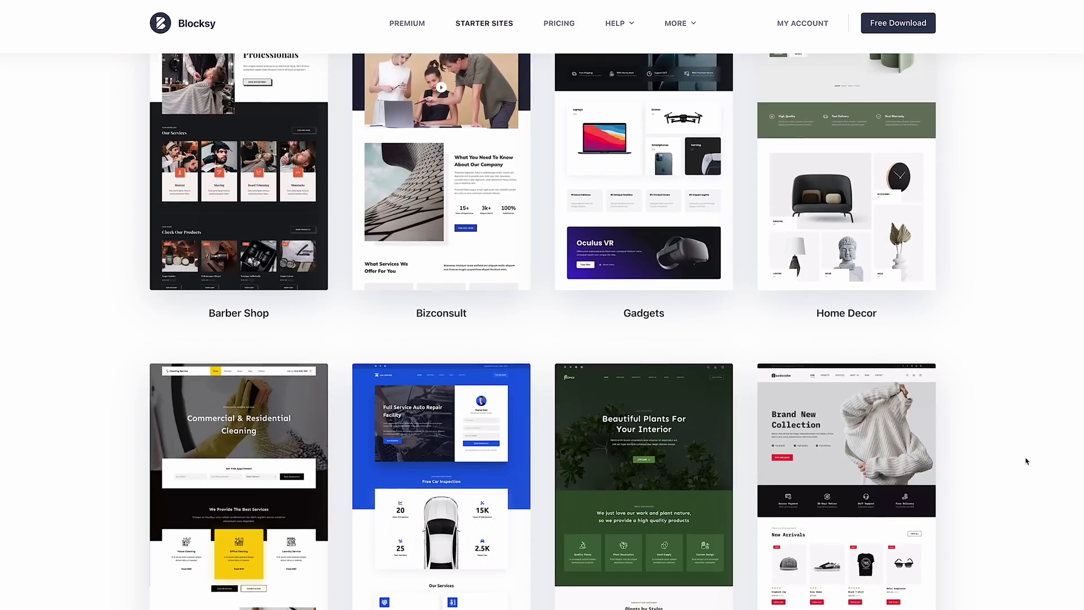
{"action": "scroll", "coordinate": [1026, 460], "scroll_direction": "down", "scroll_amount": 4}
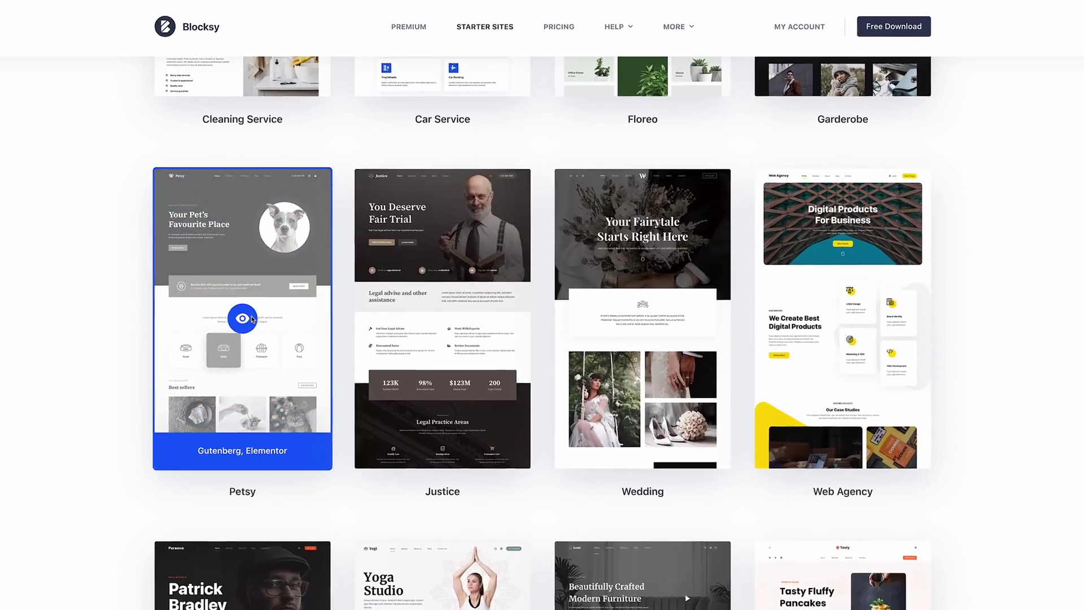
{"action": "left_click", "coordinate": [252, 319]}
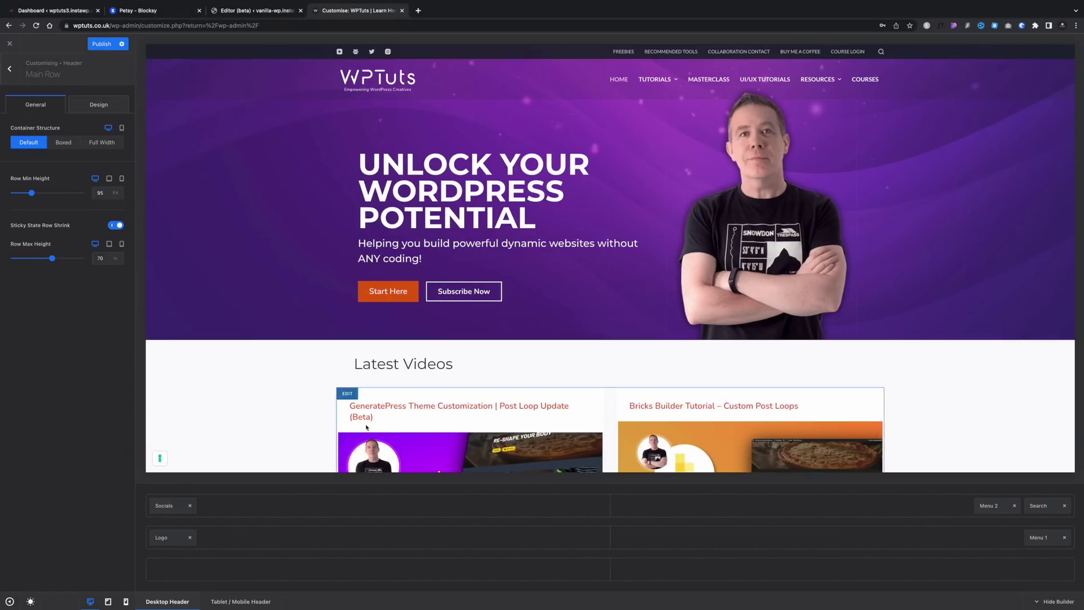
Step: In the WPTuts site customizer, open the header's Socials element and view its design settings
{"action": "scroll", "coordinate": [366, 427], "scroll_direction": "down", "scroll_amount": 3}
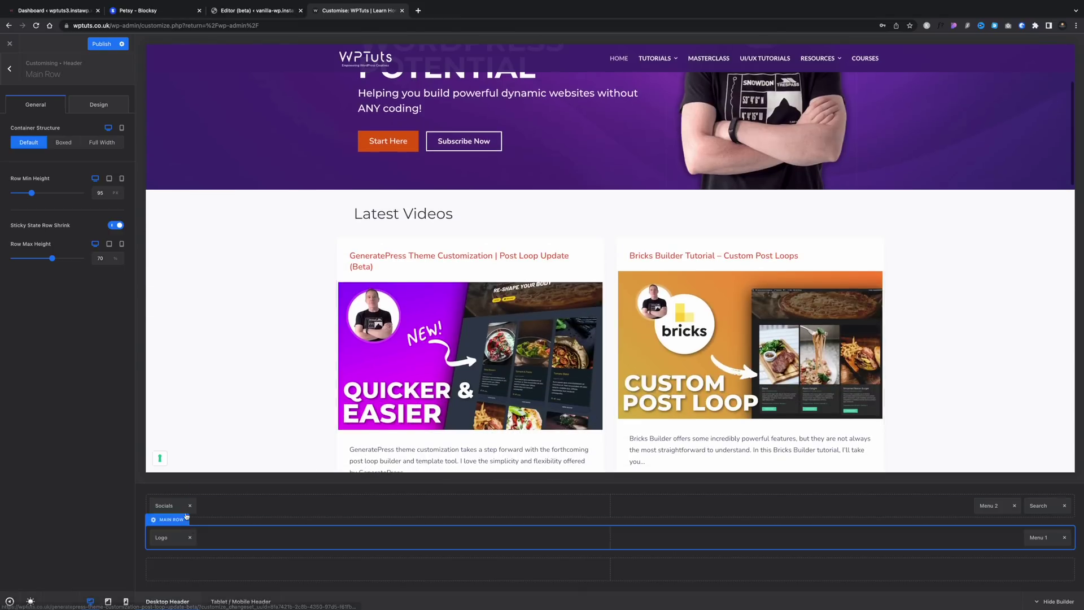
{"action": "left_click", "coordinate": [177, 506]}
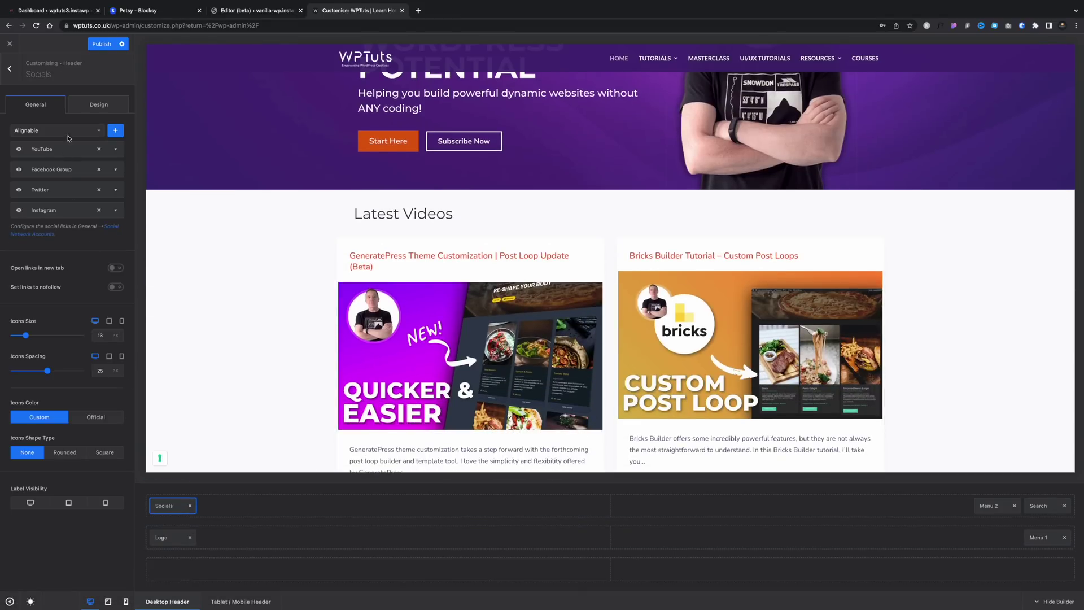
{"action": "left_click", "coordinate": [97, 106]}
{"action": "left_click", "coordinate": [118, 142]}
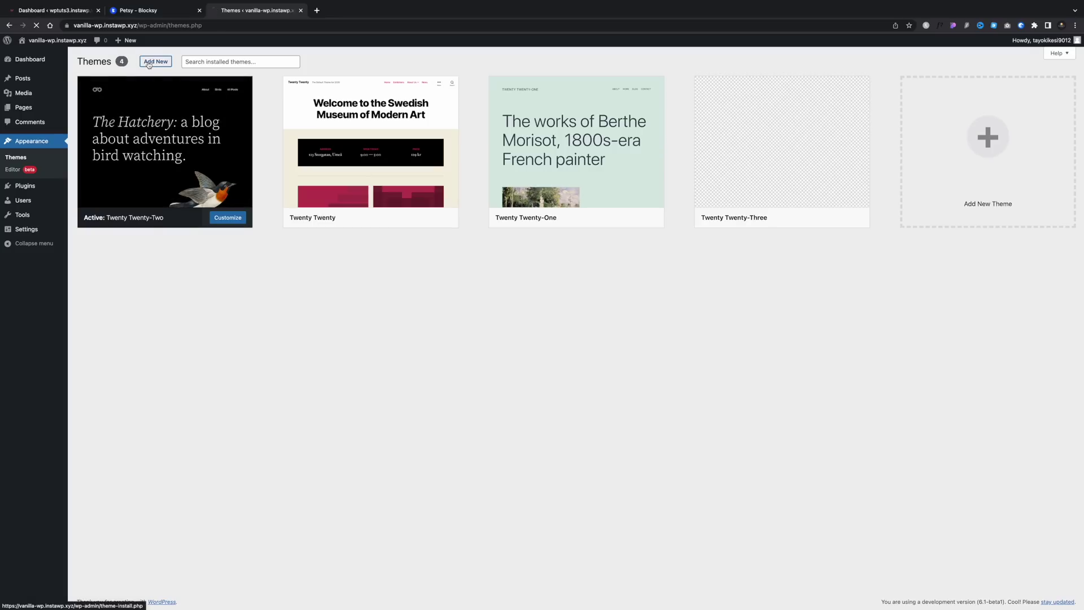
Step: Search the theme directory for "kadence" and install the Kadence theme
{"action": "left_click", "coordinate": [153, 60]}
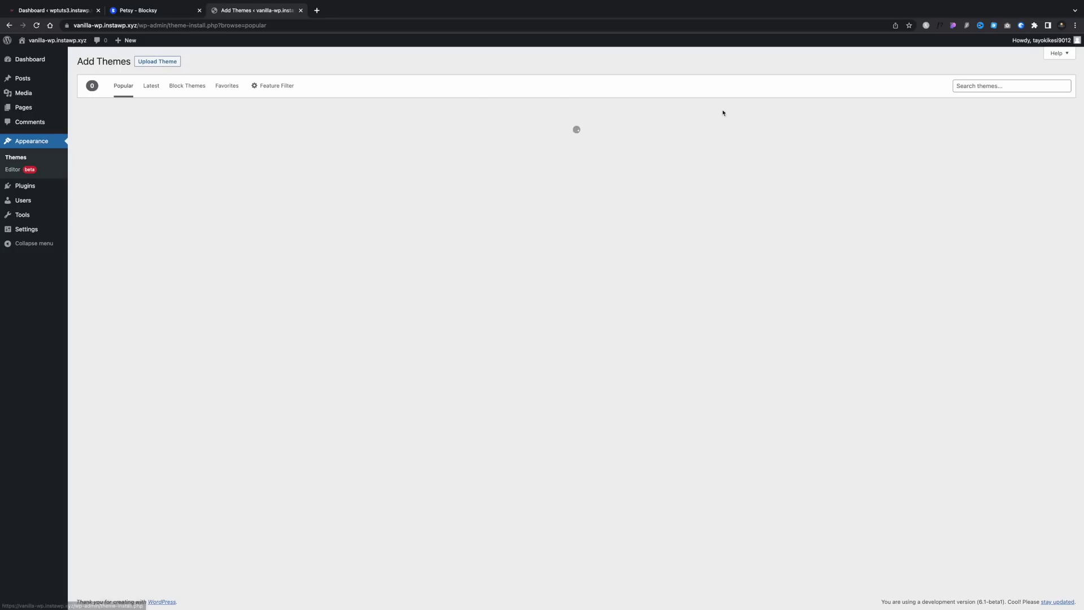
{"action": "left_click", "coordinate": [1000, 86]}
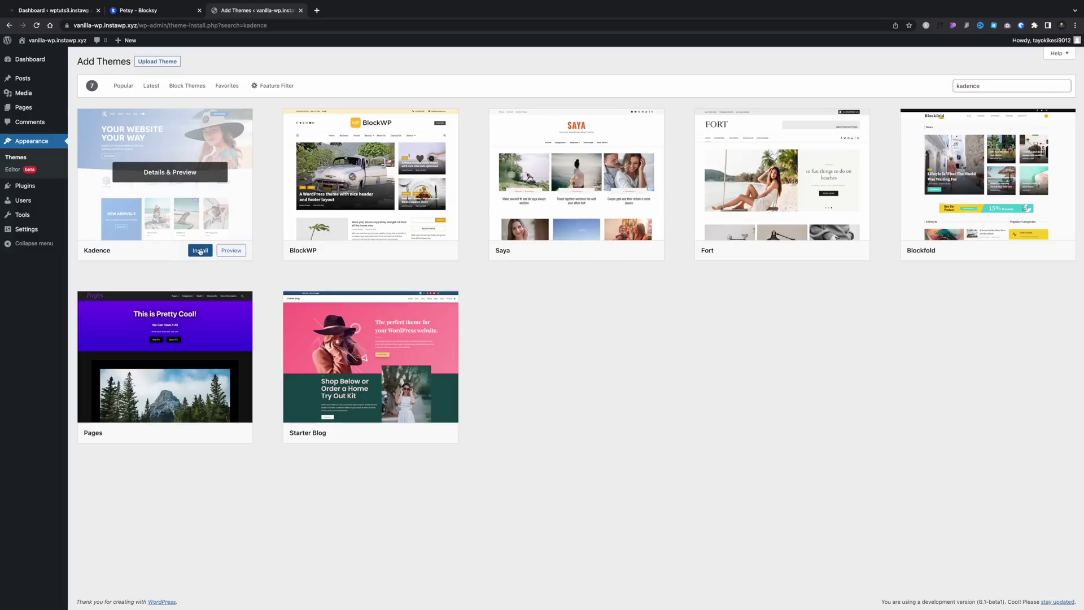
{"action": "left_click", "coordinate": [200, 251]}
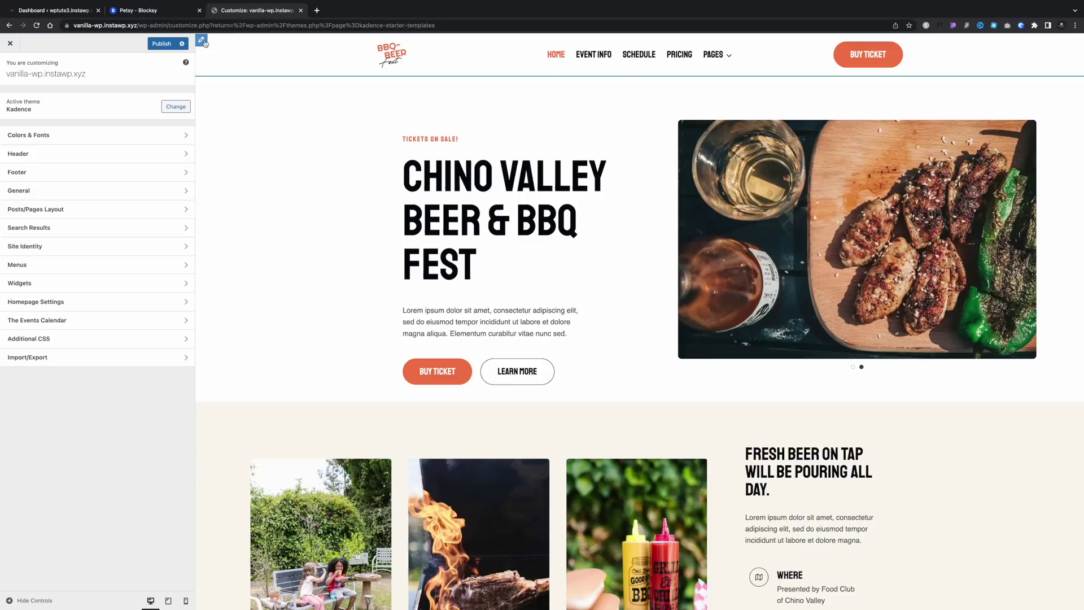
Step: Open the header's Main Row settings in the customizer and show the tablet/mobile layout of the header builder
{"action": "left_click", "coordinate": [202, 41]}
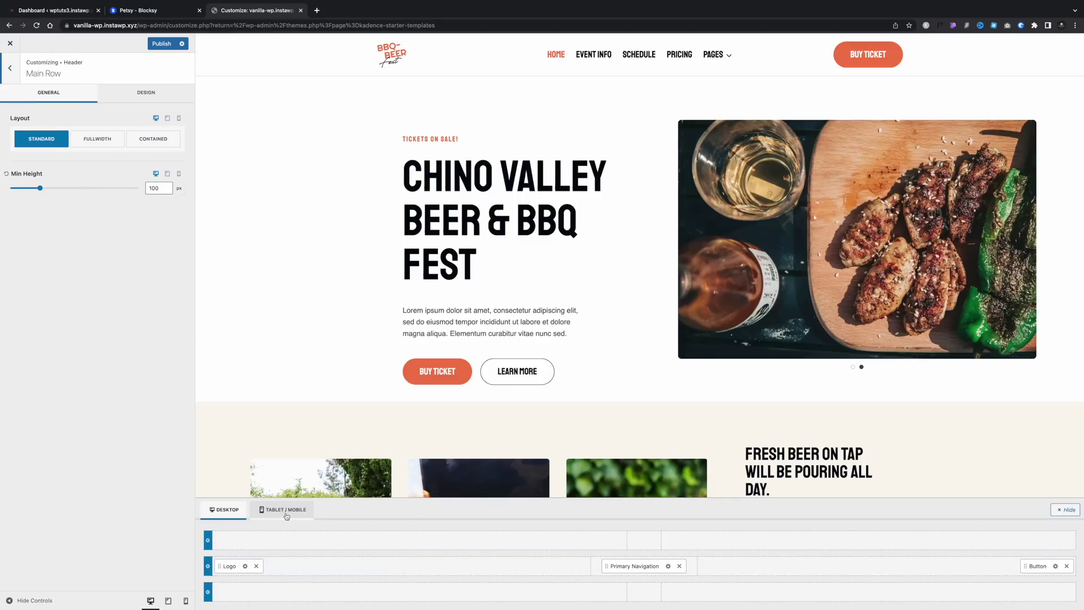
{"action": "left_click", "coordinate": [263, 509]}
{"action": "left_click", "coordinate": [339, 567]}
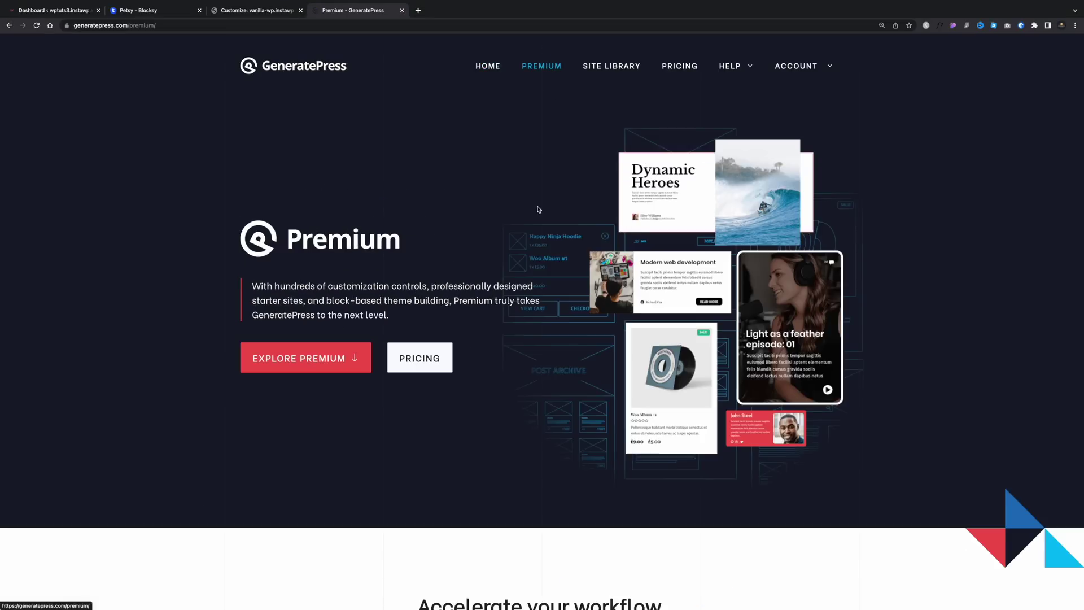
Step: Examine the premium feature overview on the GeneratePress Premium page
{"action": "left_click", "coordinate": [353, 347]}
{"action": "scroll", "coordinate": [353, 354], "scroll_direction": "down", "scroll_amount": 5}
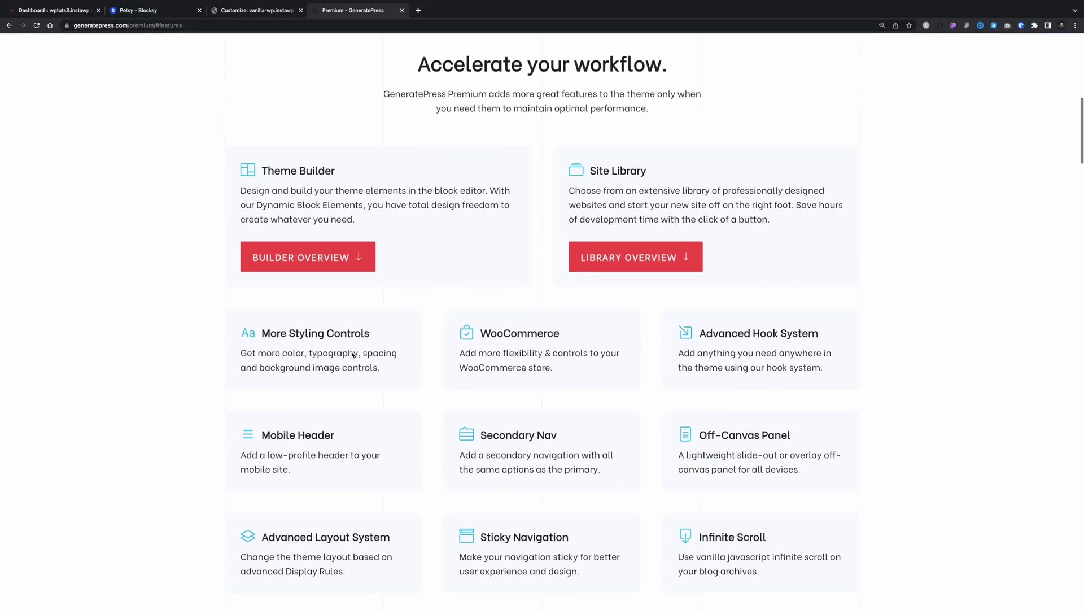
{"action": "scroll", "coordinate": [352, 355], "scroll_direction": "down", "scroll_amount": 2}
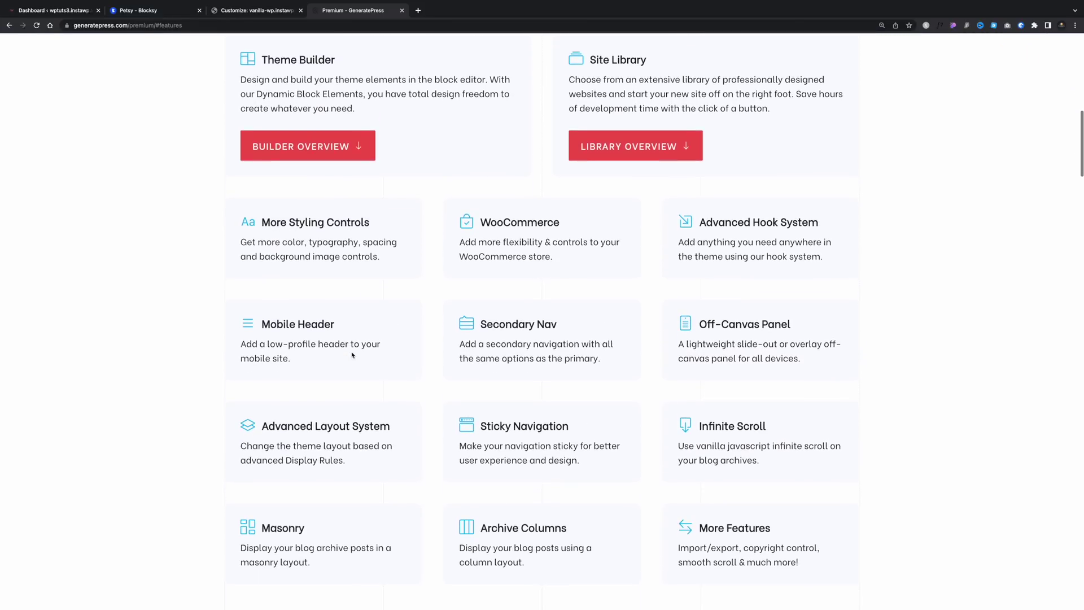
{"action": "scroll", "coordinate": [351, 351], "scroll_direction": "up", "scroll_amount": 1}
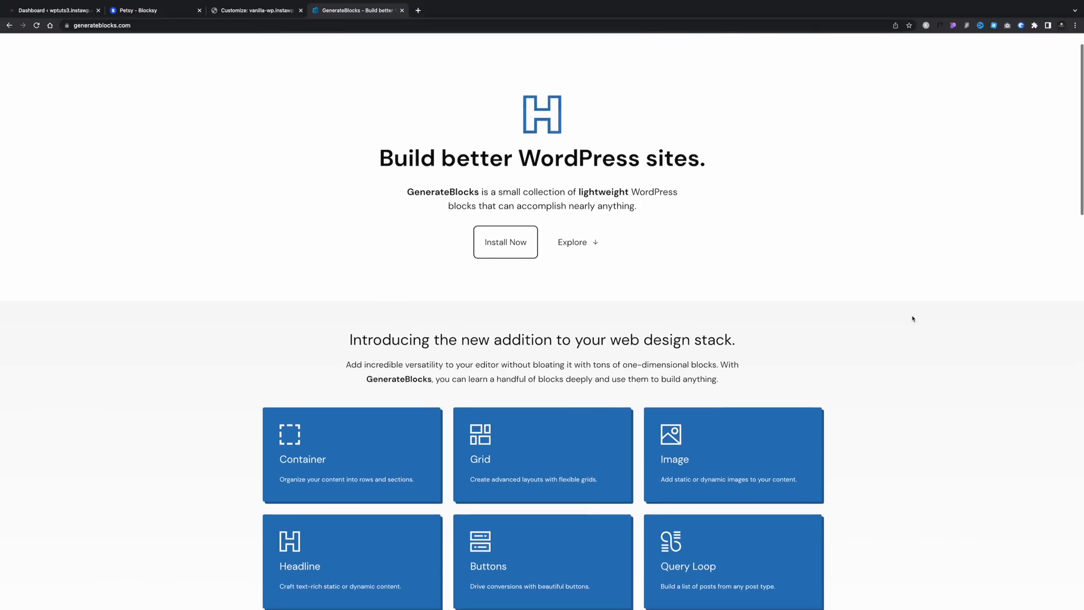
Step: Examine the block collection presented on the GenerateBlocks home page
{"action": "scroll", "coordinate": [911, 316], "scroll_direction": "down", "scroll_amount": 3}
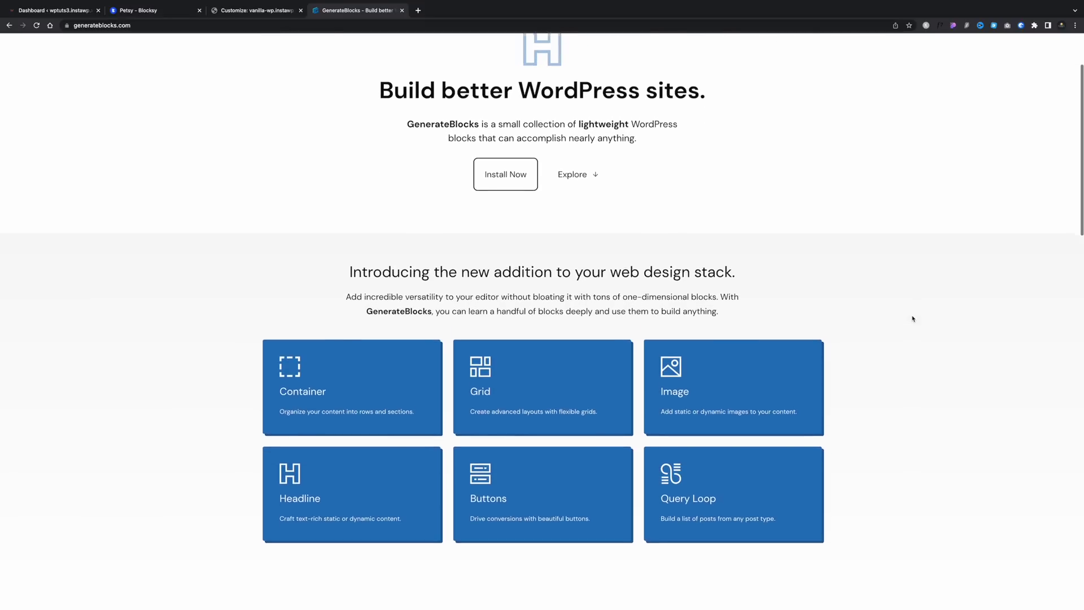
{"action": "scroll", "coordinate": [912, 319], "scroll_direction": "down", "scroll_amount": 3}
{"action": "scroll", "coordinate": [913, 319], "scroll_direction": "down", "scroll_amount": 2}
{"action": "scroll", "coordinate": [912, 319], "scroll_direction": "down", "scroll_amount": 2}
{"action": "scroll", "coordinate": [913, 319], "scroll_direction": "down", "scroll_amount": 2}
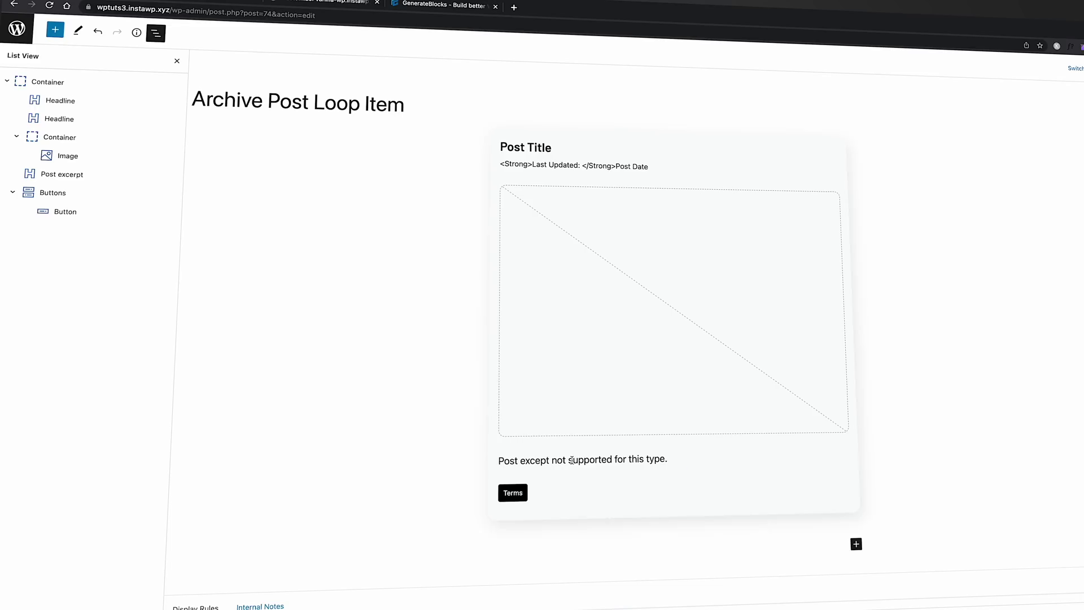
Step: View the dynamic text type options of the post excerpt block in the Archive Post Loop Item element
{"action": "left_click", "coordinate": [571, 460]}
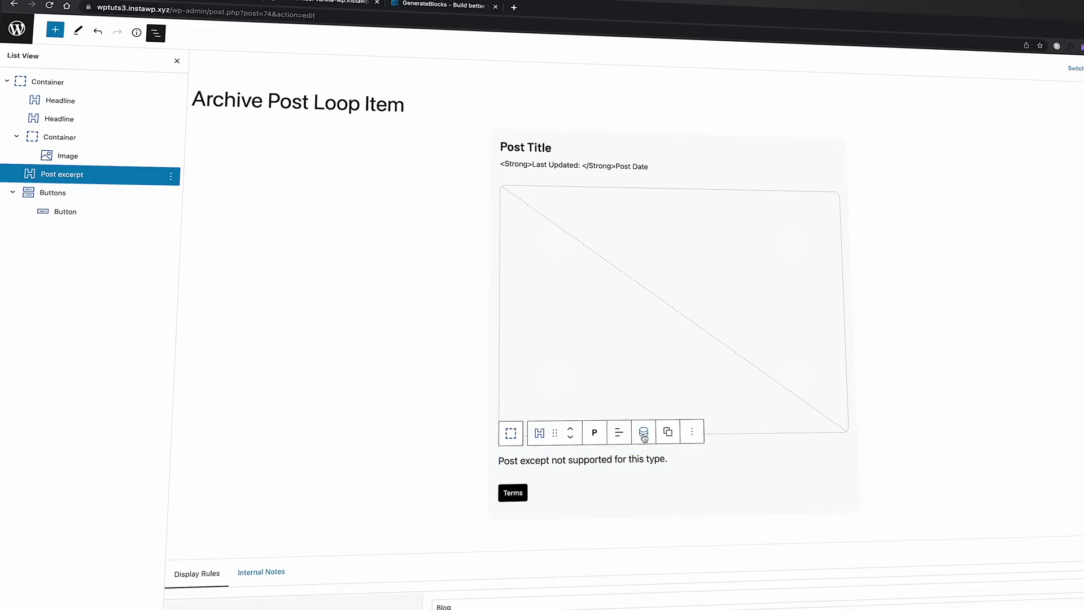
{"action": "left_click", "coordinate": [663, 474]}
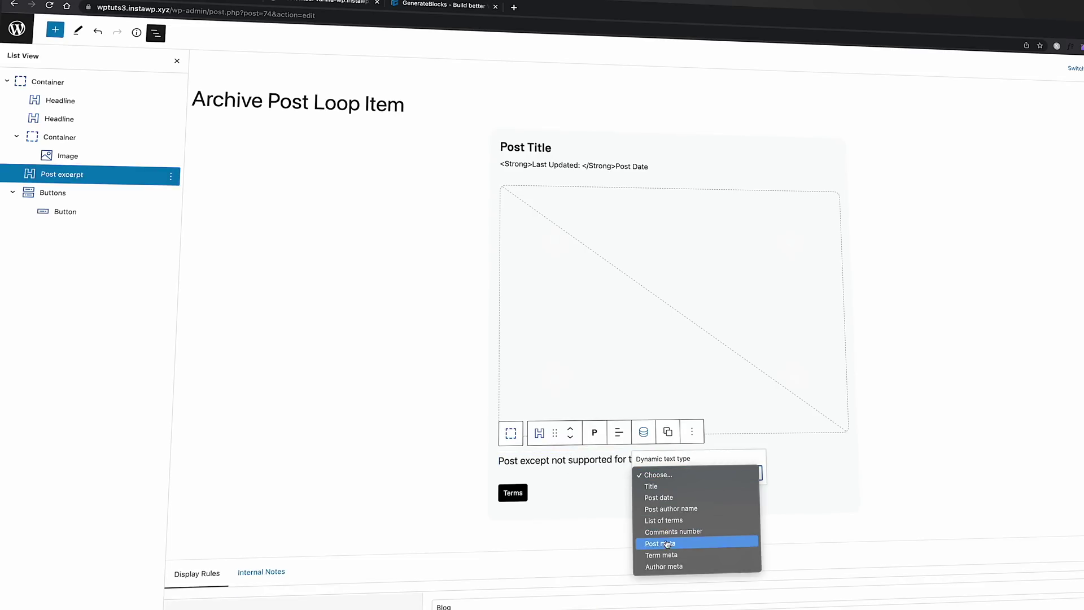
{"action": "left_click", "coordinate": [533, 486]}
Step: View the dynamic text, taxonomy and link settings of the Terms button
{"action": "left_click", "coordinate": [515, 493]}
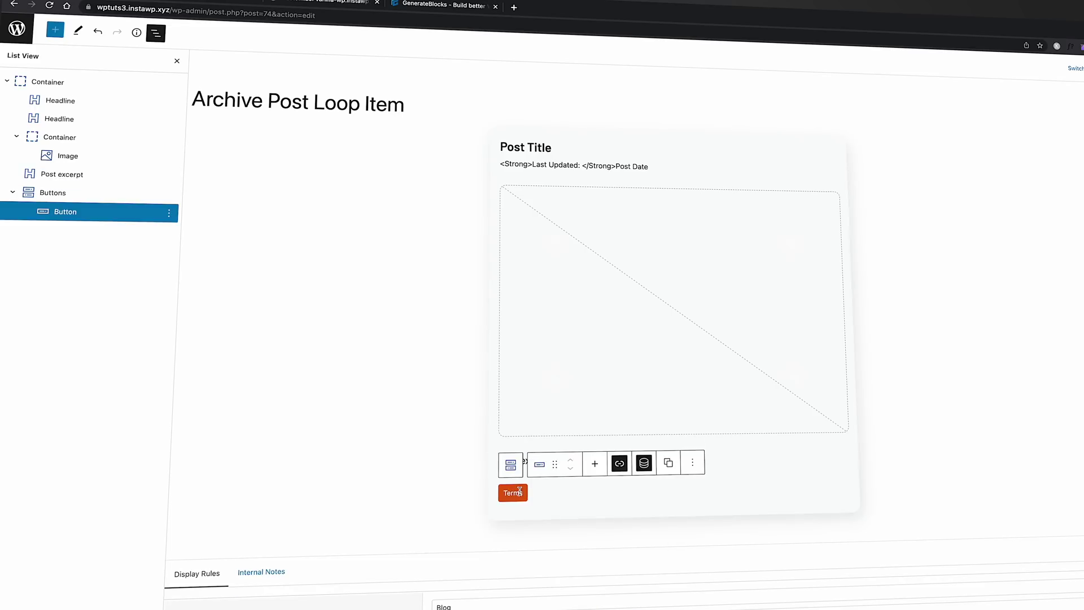
{"action": "left_click", "coordinate": [644, 464]}
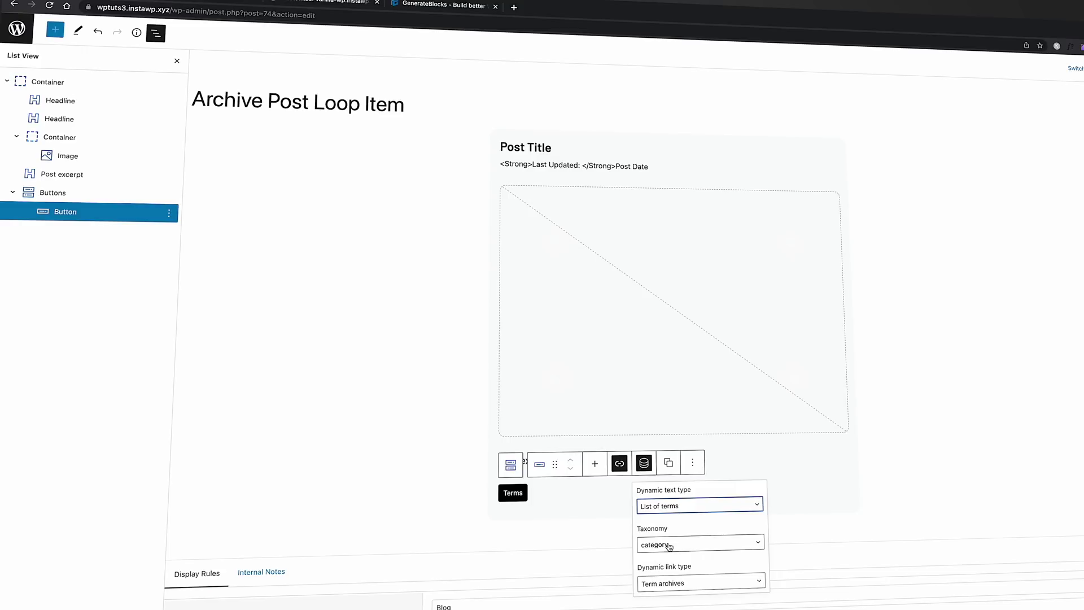
{"action": "left_click", "coordinate": [659, 404]}
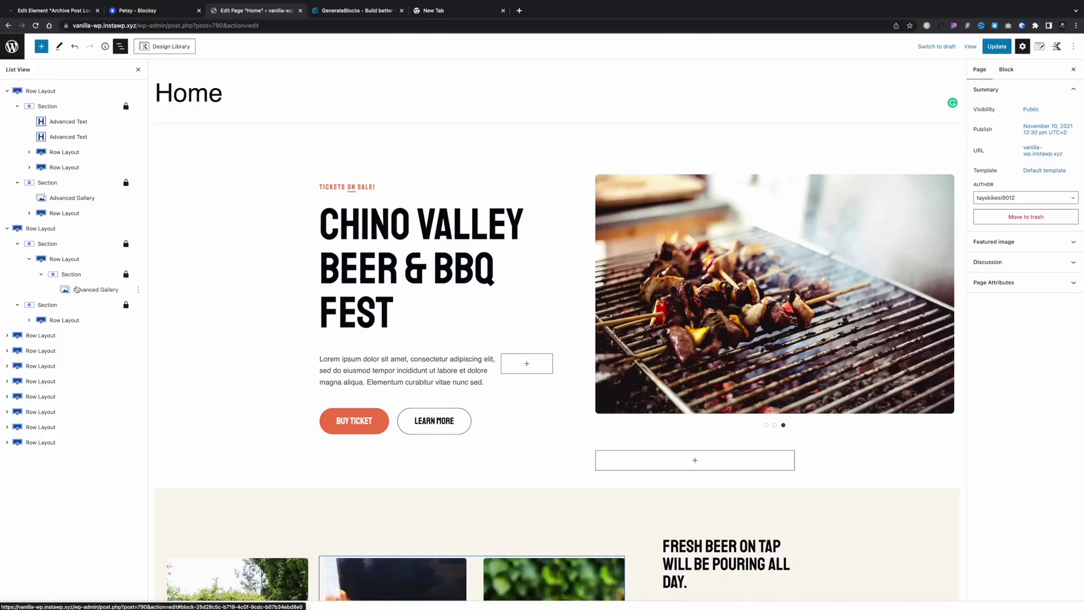
Step: Change the Advanced Gallery beside the "Fresh beer on tap" text to the Fluid Carousel type
{"action": "left_click", "coordinate": [76, 289]}
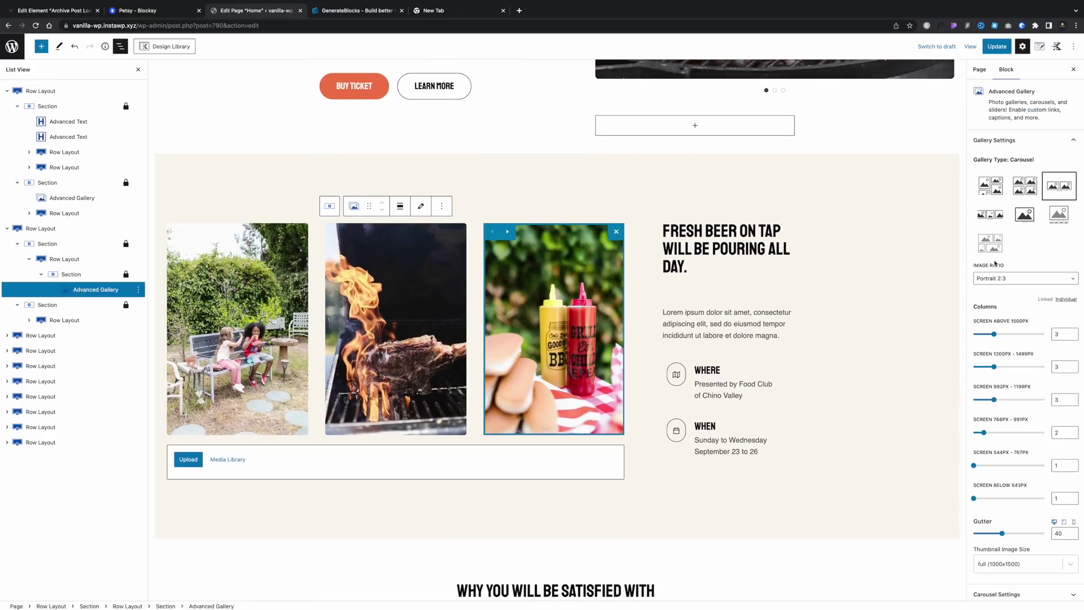
{"action": "left_click", "coordinate": [992, 220]}
{"action": "left_click", "coordinate": [497, 259]}
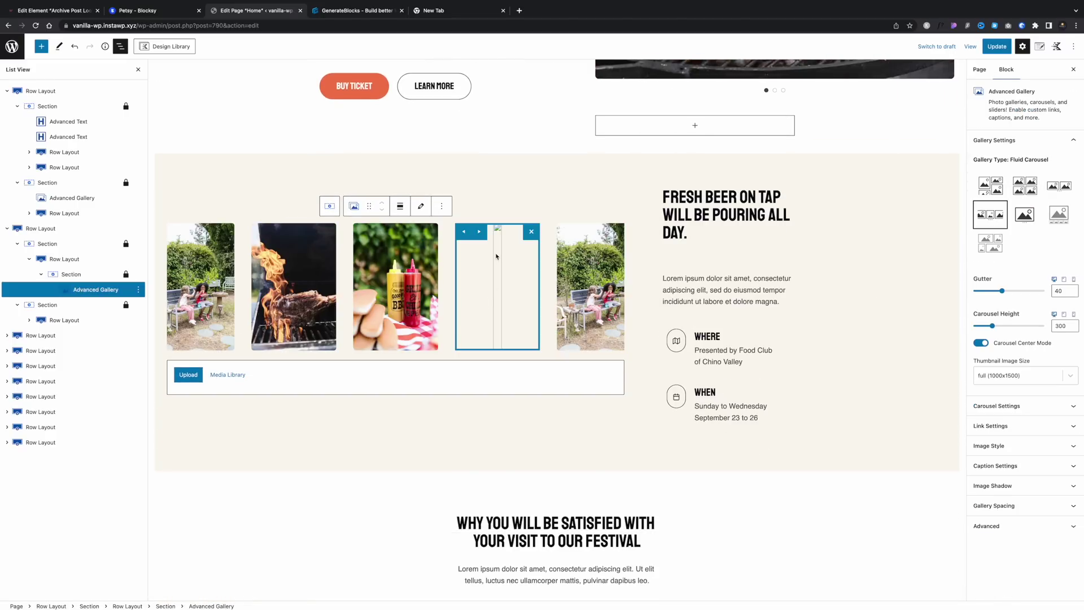
Step: Remove the broken image from the Fluid Carousel gallery beside the "Fresh beer on tap" text
{"action": "left_click", "coordinate": [531, 232]}
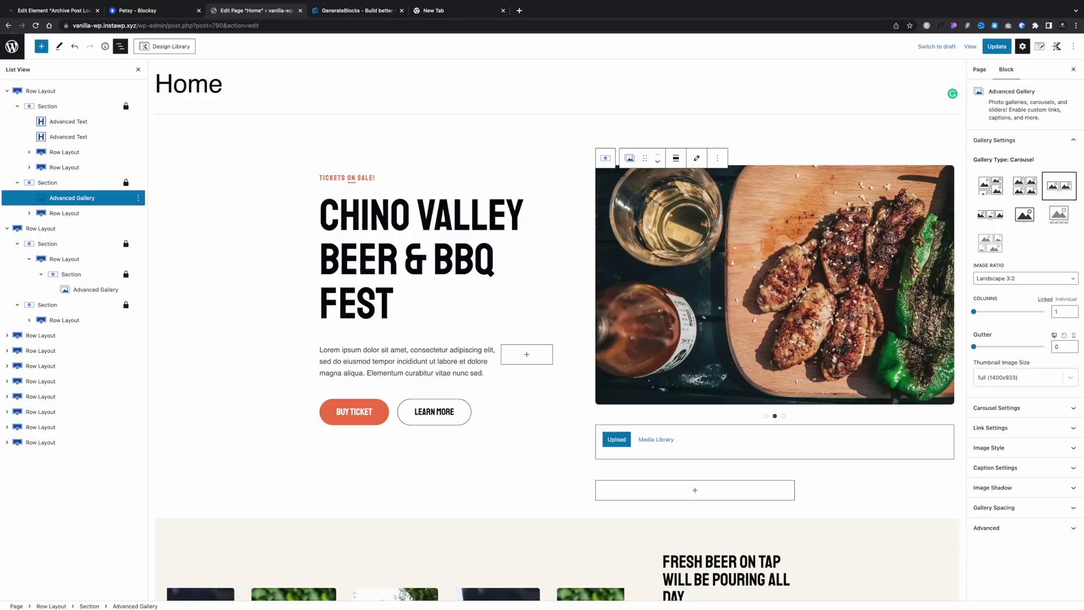
Step: View the Carousel Settings of the gallery beside the "Chino Valley Beer & BBQ Fest" heading and slightly increase its images' border radius
{"action": "left_click", "coordinate": [784, 416]}
{"action": "left_click", "coordinate": [997, 408]}
{"action": "scroll", "coordinate": [1004, 446], "scroll_direction": "down", "scroll_amount": 3}
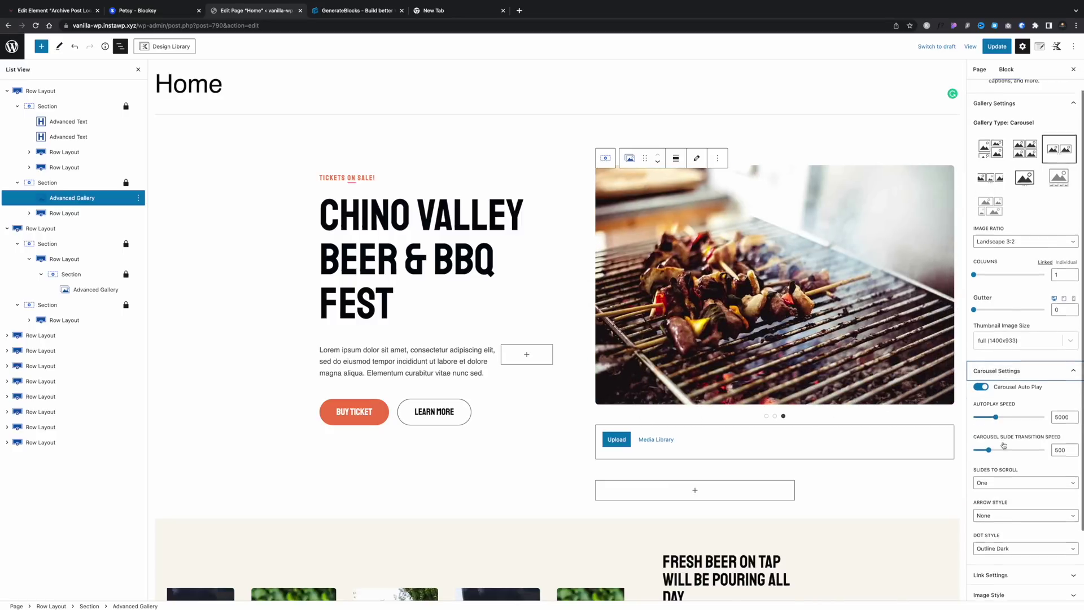
{"action": "left_click", "coordinate": [1003, 509]}
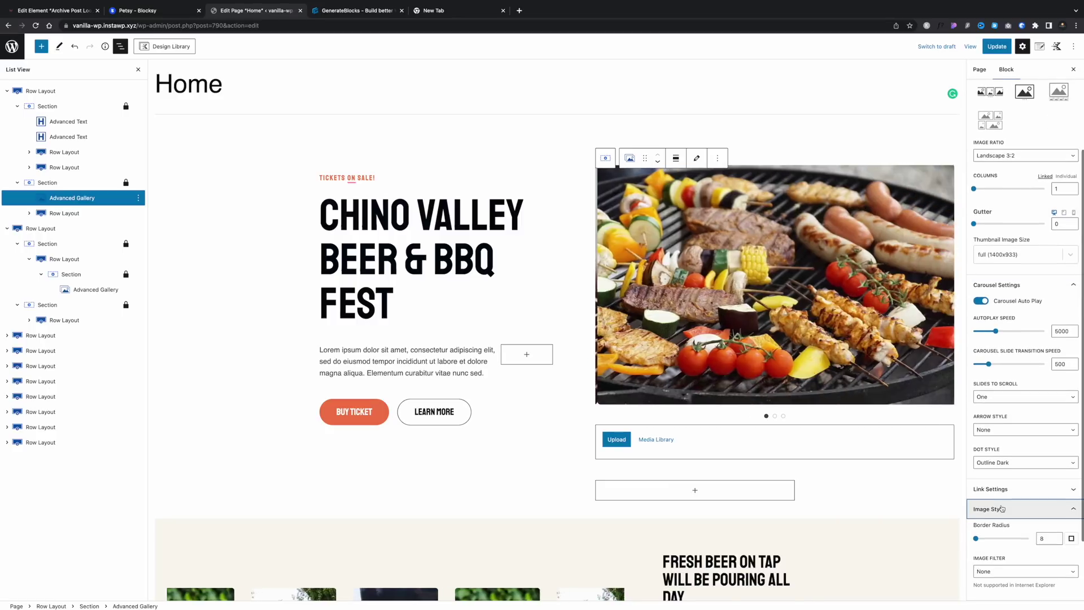
{"action": "left_click_drag", "start_coordinate": [977, 460], "coordinate": [983, 461]}
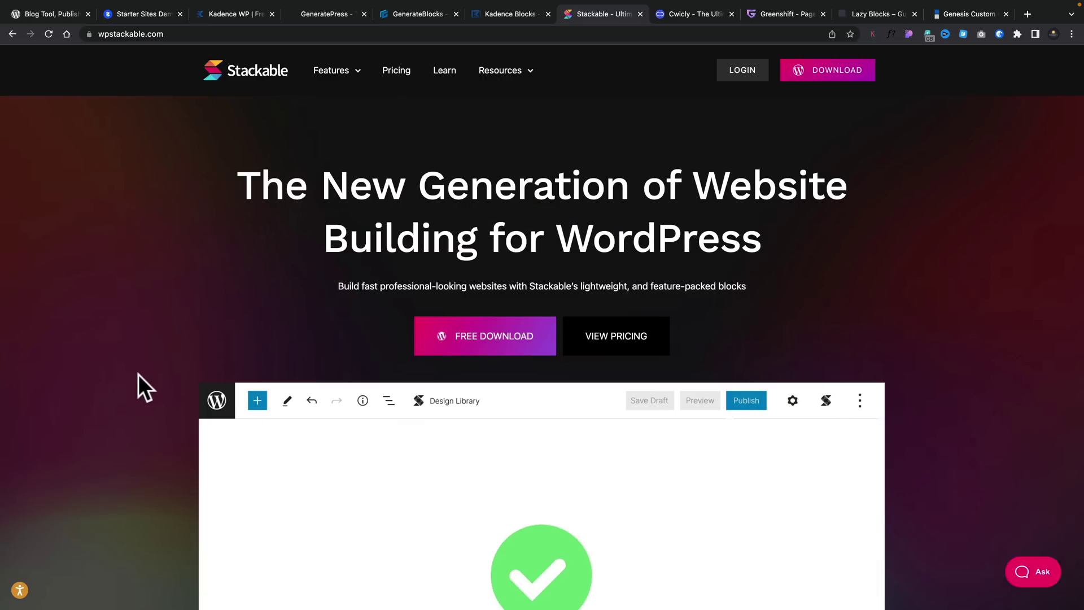
Step: Look over the introduction on the Stackable home page
{"action": "scroll", "coordinate": [138, 374], "scroll_direction": "down", "scroll_amount": 3}
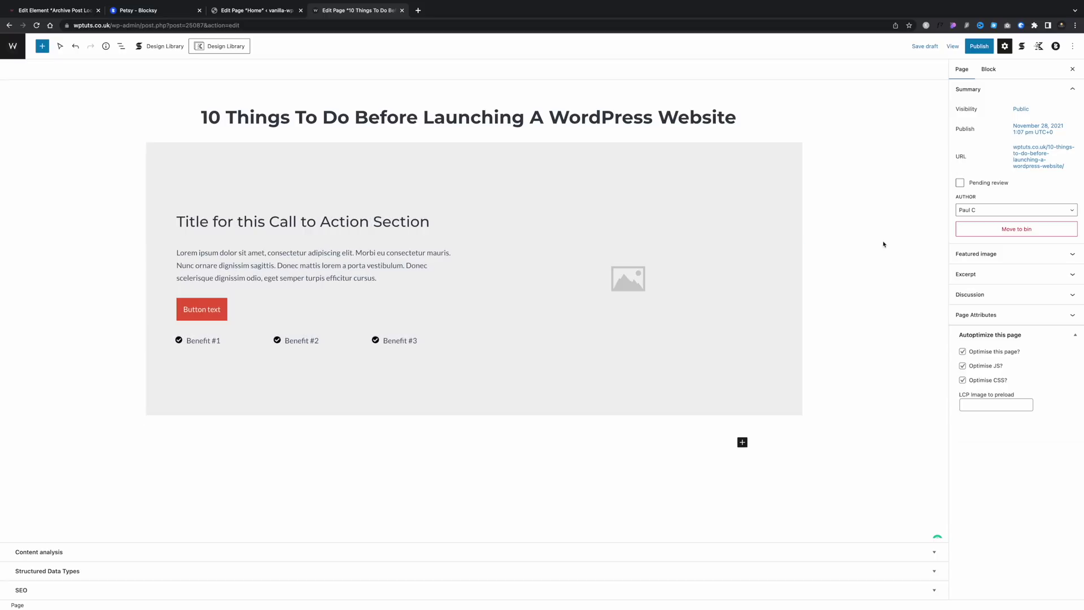
Step: Fill the call to action section's Image block with the second picture from the 6 UI-UX Dark Design Tips media category
{"action": "left_click", "coordinate": [653, 300]}
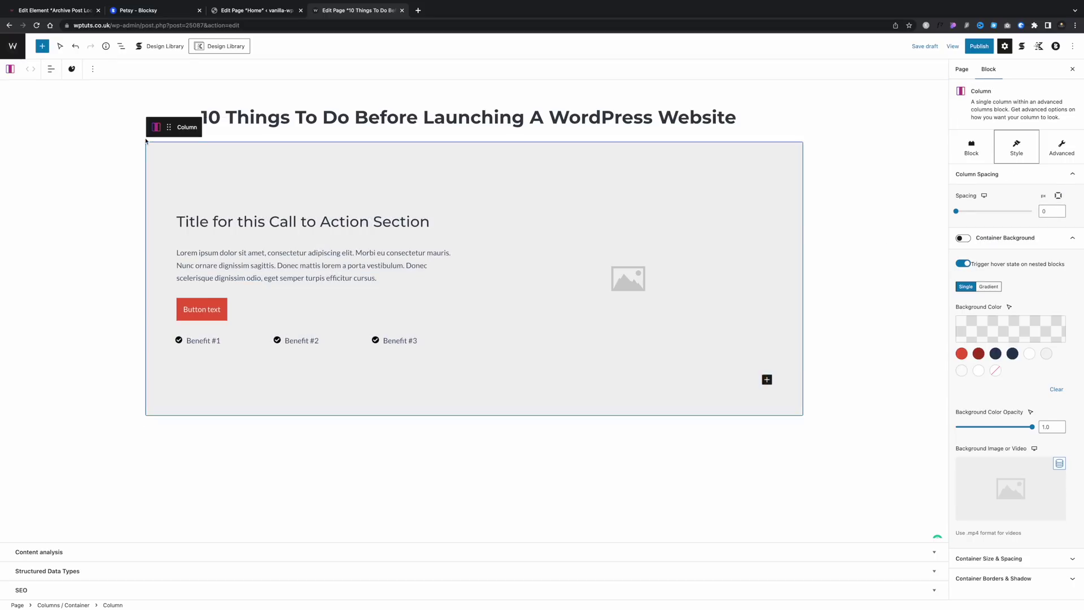
{"action": "left_click", "coordinate": [122, 46]}
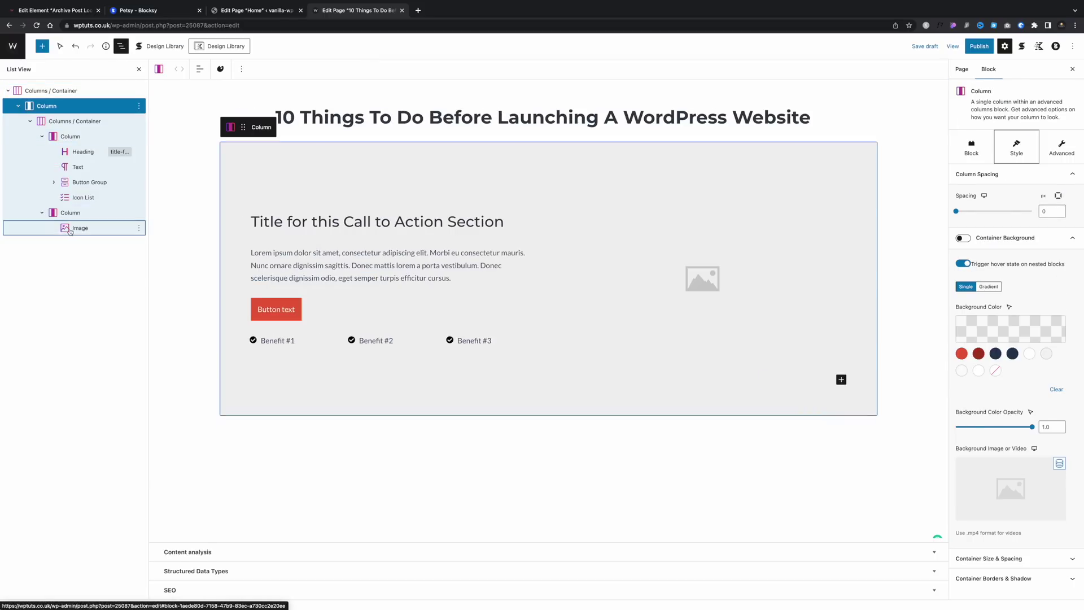
{"action": "left_click", "coordinate": [70, 229]}
{"action": "left_click", "coordinate": [1008, 221]}
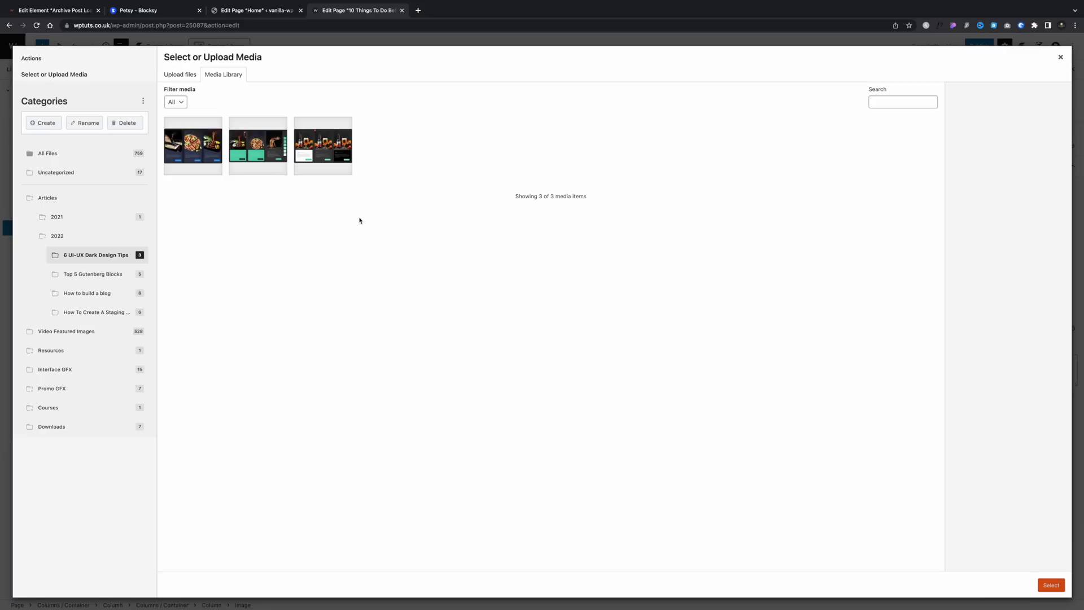
{"action": "left_click", "coordinate": [252, 141]}
{"action": "left_click", "coordinate": [1051, 584]}
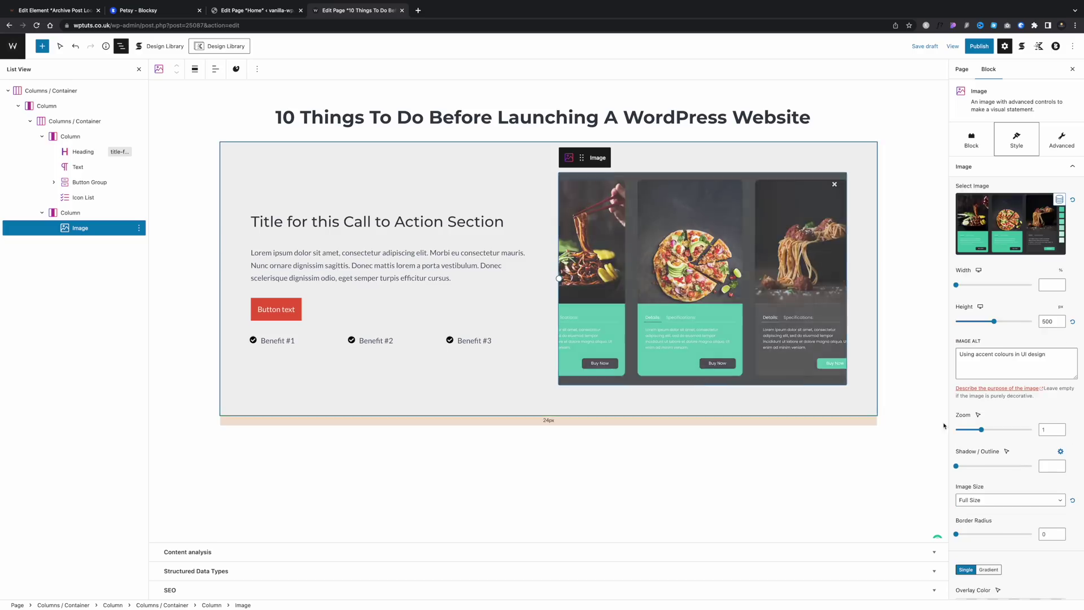
Step: Review the call to action image's style settings and link it dynamically to the current post's Post URL
{"action": "scroll", "coordinate": [998, 441], "scroll_direction": "down", "scroll_amount": 3}
{"action": "scroll", "coordinate": [998, 441], "scroll_direction": "up", "scroll_amount": 5}
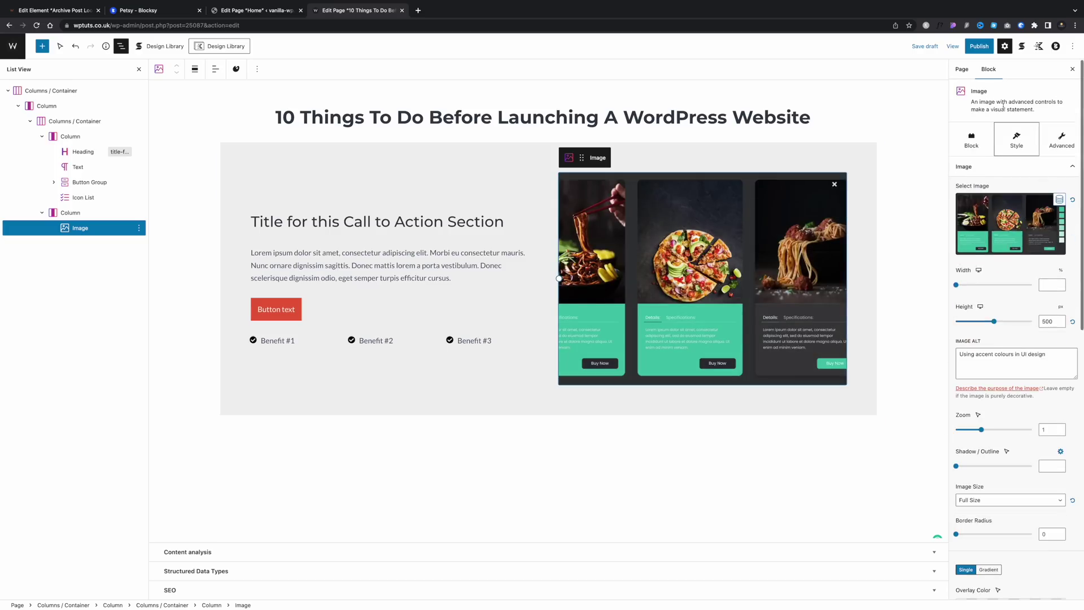
{"action": "left_click", "coordinate": [970, 167]}
{"action": "left_click", "coordinate": [1015, 186]}
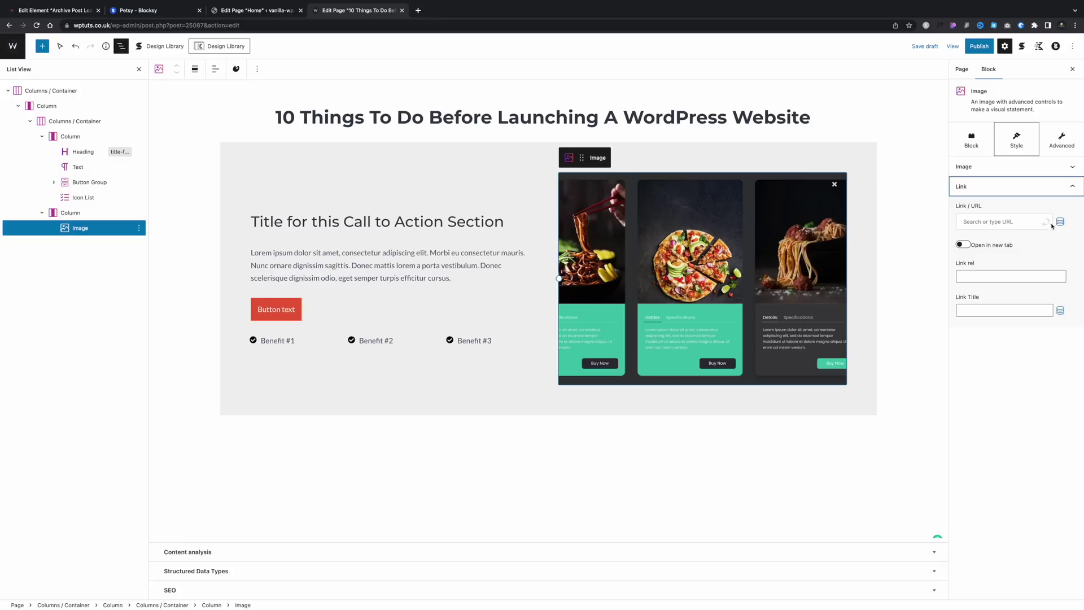
{"action": "left_click", "coordinate": [1001, 169]}
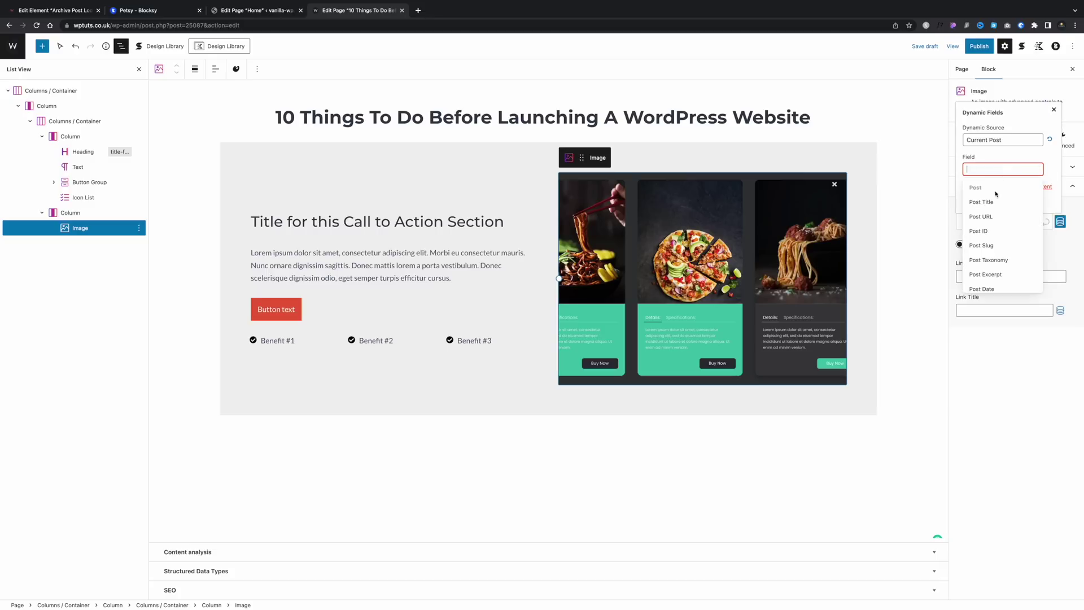
{"action": "left_click", "coordinate": [995, 216]}
{"action": "left_click", "coordinate": [973, 202]}
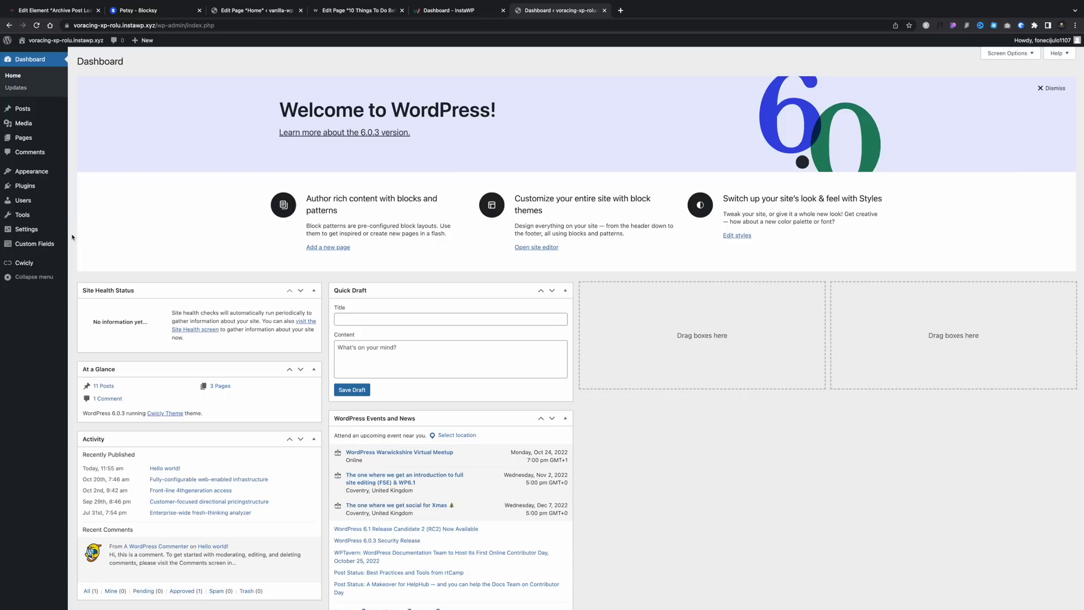
Step: Create a custom field group titled "Cwicly ACF Pro" and add a Text field labelled "Sample Field"
{"action": "left_click", "coordinate": [47, 245]}
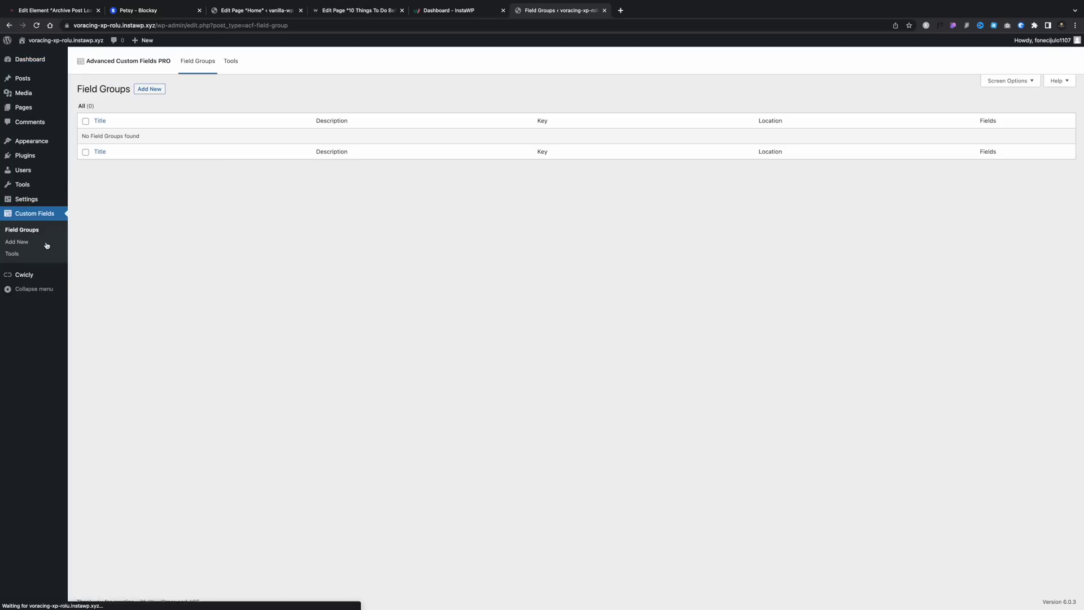
{"action": "left_click", "coordinate": [150, 88]}
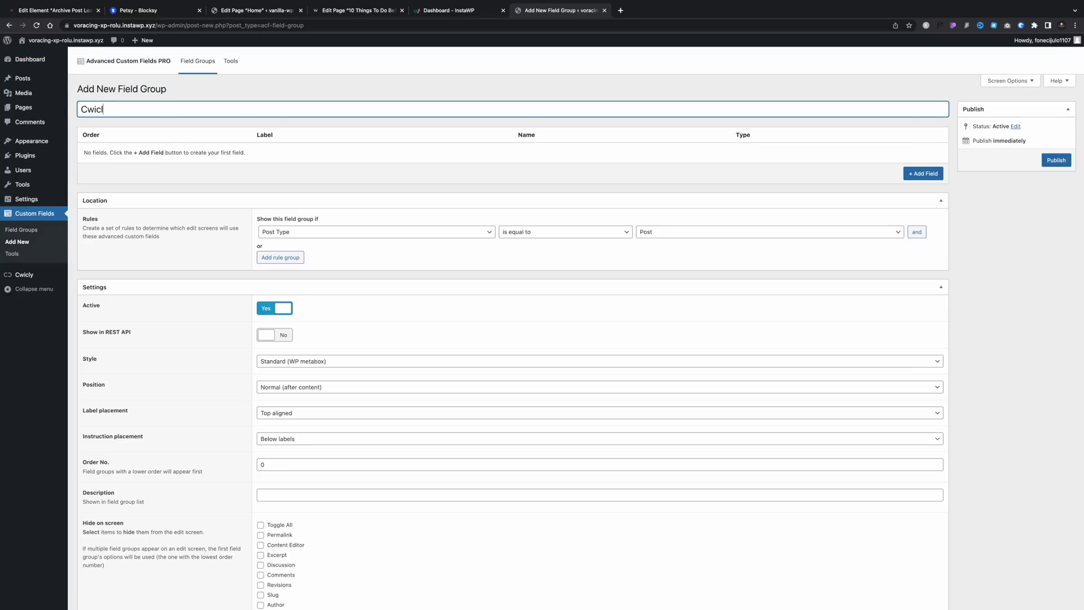
{"action": "left_click", "coordinate": [922, 173]}
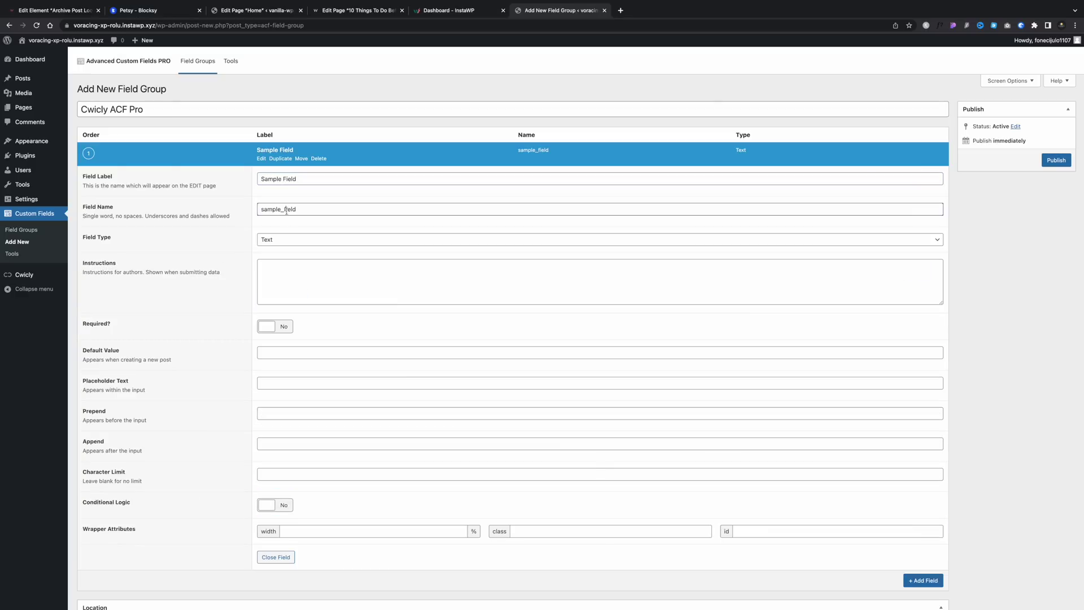
Step: Check the location rule's post type choices and the remaining settings of the new field group
{"action": "scroll", "coordinate": [301, 324], "scroll_direction": "down", "scroll_amount": 6}
{"action": "left_click", "coordinate": [768, 311]}
{"action": "left_click", "coordinate": [649, 311]}
{"action": "scroll", "coordinate": [432, 338], "scroll_direction": "down", "scroll_amount": 3}
{"action": "scroll", "coordinate": [431, 338], "scroll_direction": "up", "scroll_amount": 9}
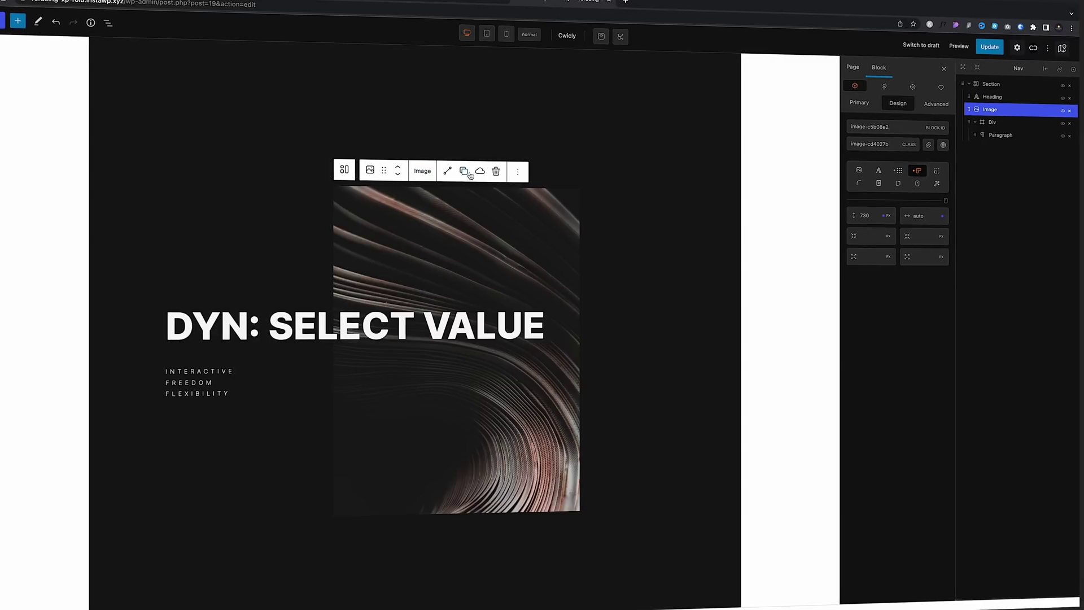
Step: Select the Section block holding the hero content and add a Click interaction to it
{"action": "left_click", "coordinate": [518, 172]}
{"action": "left_click", "coordinate": [570, 218]}
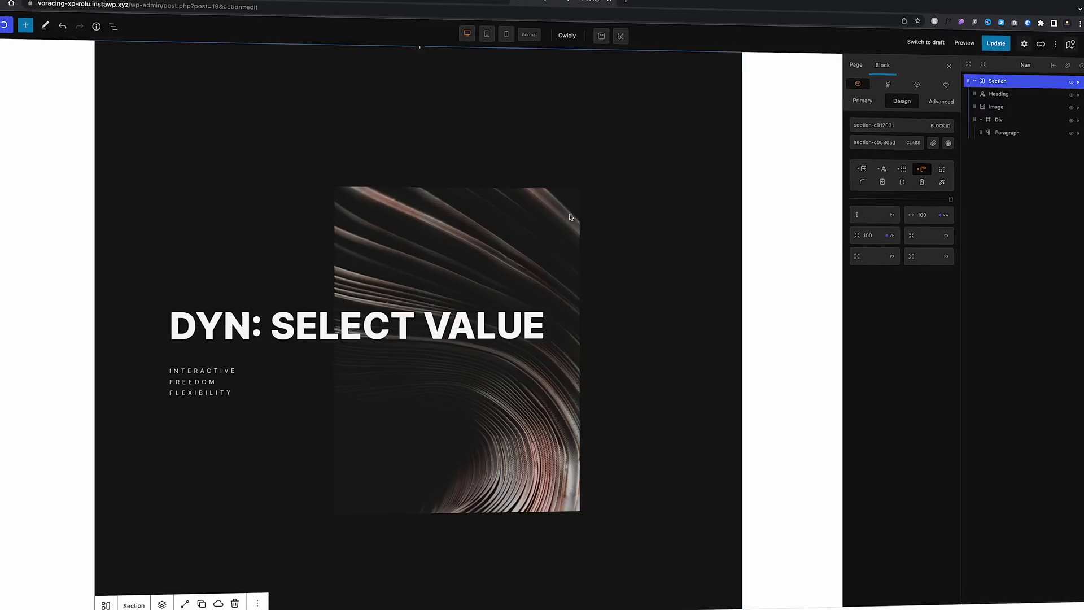
{"action": "left_click", "coordinate": [864, 100]}
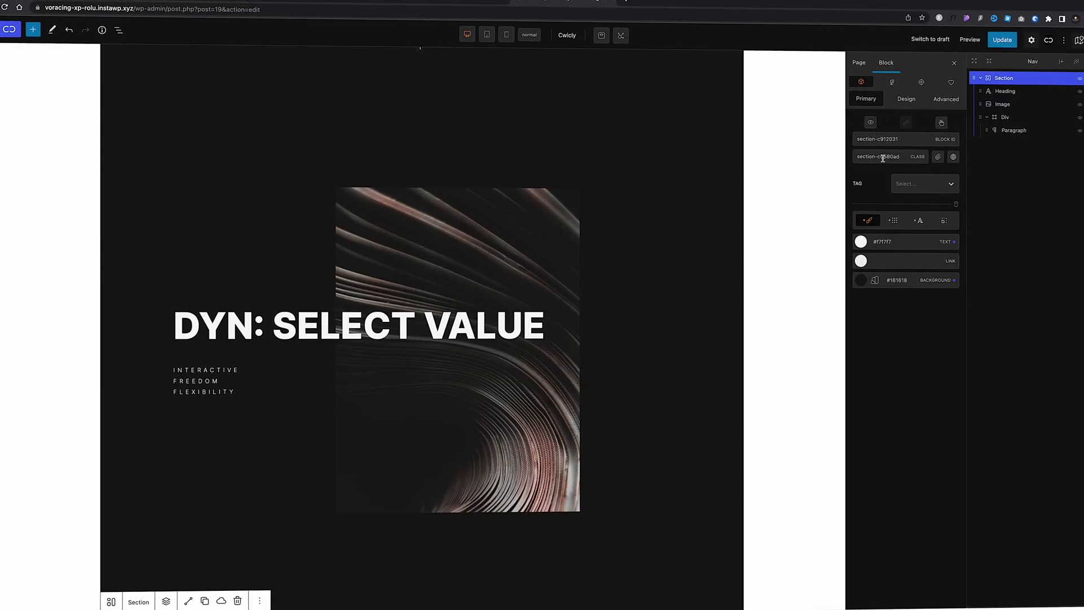
{"action": "left_click", "coordinate": [942, 123]}
{"action": "left_click", "coordinate": [620, 249]}
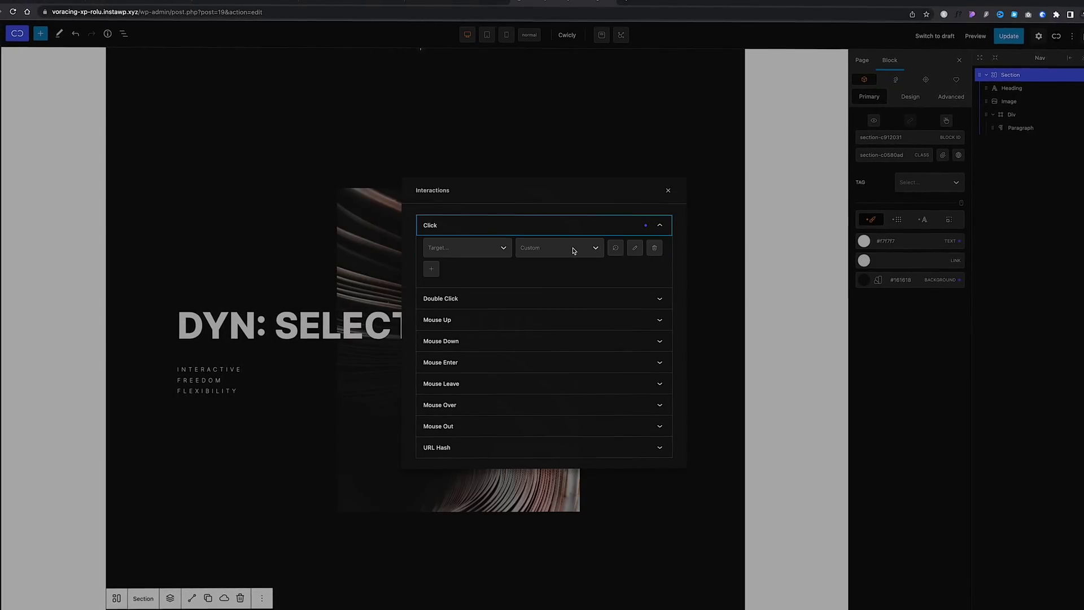
Step: Choose a target and an action for the section's Click interaction and open the action for editing
{"action": "left_click", "coordinate": [505, 248]}
{"action": "left_click", "coordinate": [439, 270]}
{"action": "left_click", "coordinate": [595, 248]}
{"action": "left_click", "coordinate": [556, 268]}
{"action": "left_click", "coordinate": [636, 249]}
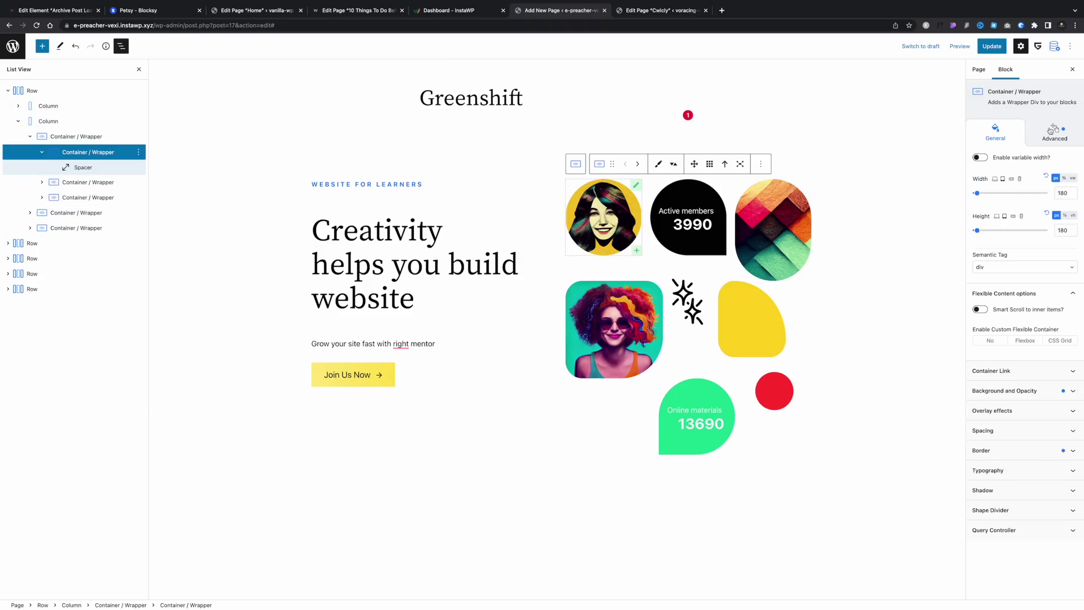
Step: View the Animation and Css Transform settings of the container showing the yellow circular portrait
{"action": "left_click", "coordinate": [1050, 131]}
{"action": "scroll", "coordinate": [996, 136], "scroll_direction": "down", "scroll_amount": 1}
{"action": "left_click", "coordinate": [996, 134]}
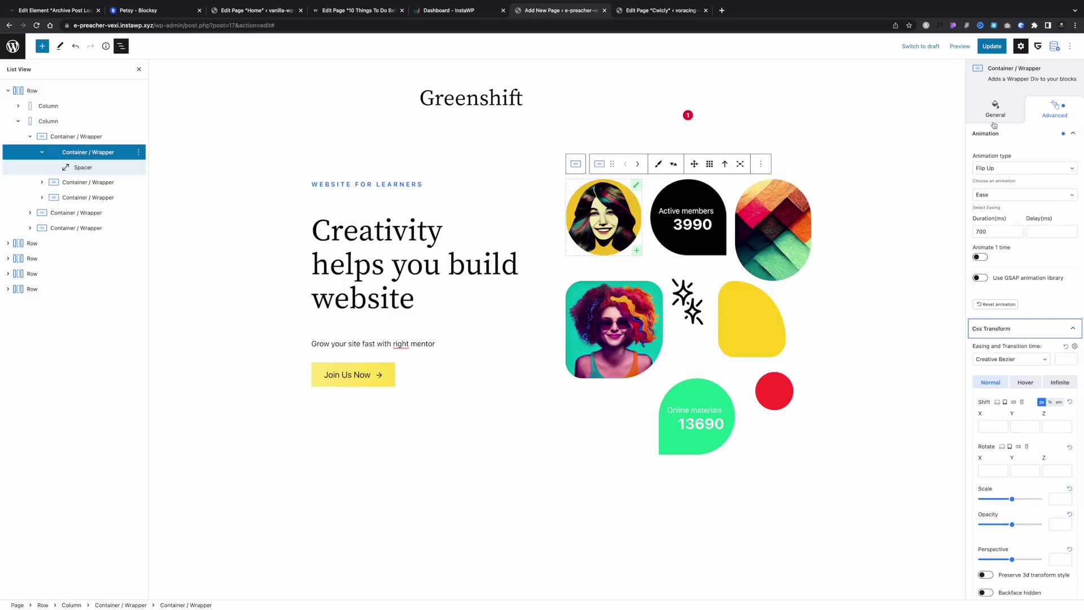
{"action": "scroll", "coordinate": [996, 135], "scroll_direction": "up", "scroll_amount": 1}
Step: Enable variable width for the portrait container and view its Container Link and Spacing options
{"action": "left_click", "coordinate": [998, 141]}
{"action": "left_click", "coordinate": [980, 157]}
{"action": "scroll", "coordinate": [997, 431], "scroll_direction": "down", "scroll_amount": 1}
{"action": "left_click", "coordinate": [996, 429]}
{"action": "scroll", "coordinate": [996, 431], "scroll_direction": "down", "scroll_amount": 3}
{"action": "left_click", "coordinate": [995, 490]}
{"action": "scroll", "coordinate": [993, 496], "scroll_direction": "down", "scroll_amount": 3}
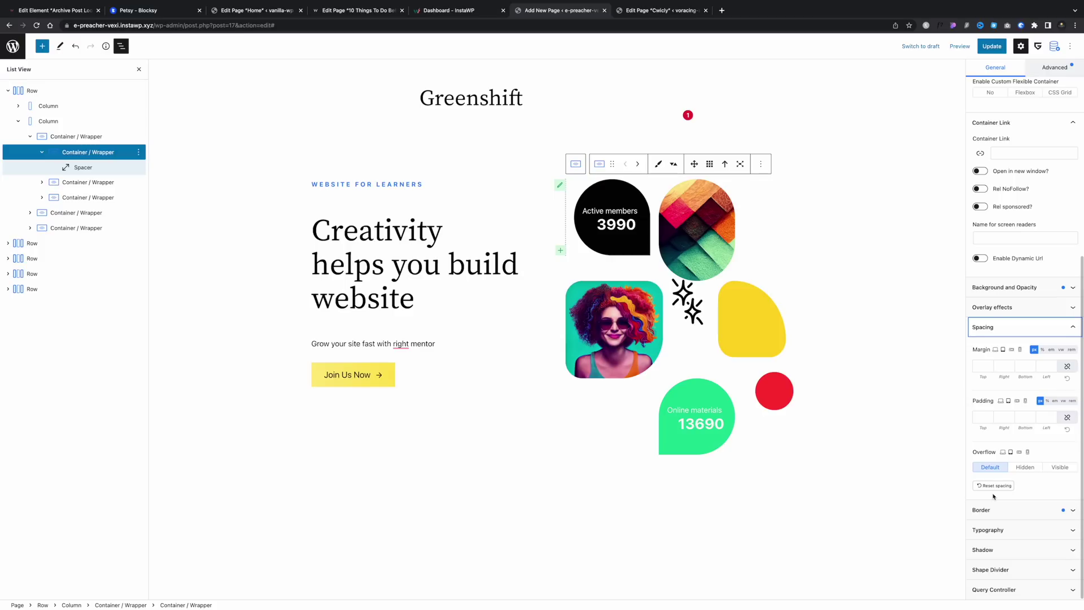
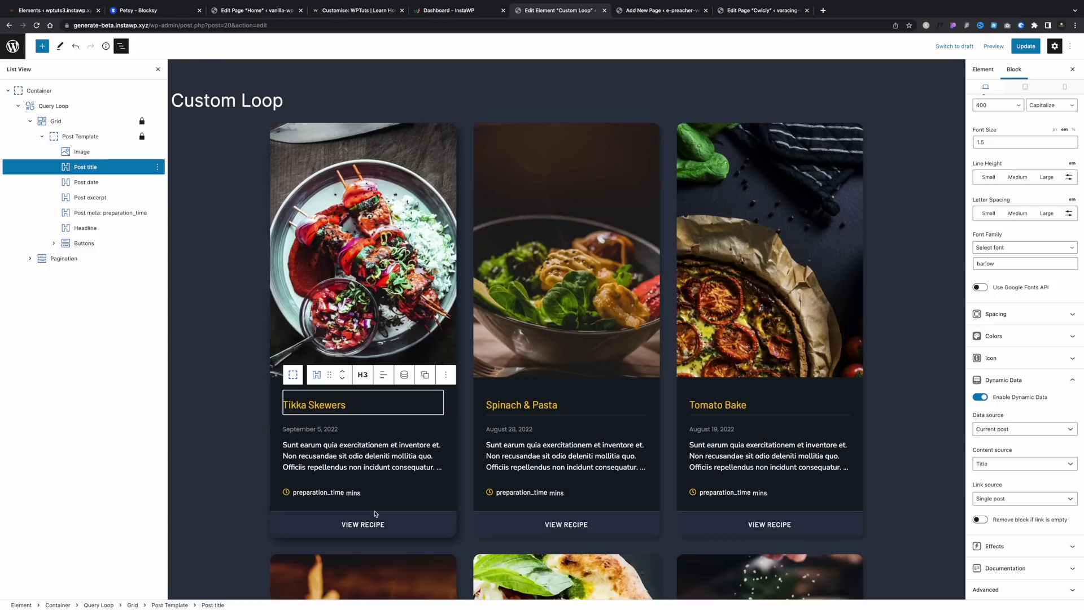
Step: Insert a Headline block above the View Recipe button in the Custom Loop post template and make it a Div
{"action": "left_click", "coordinate": [355, 505]}
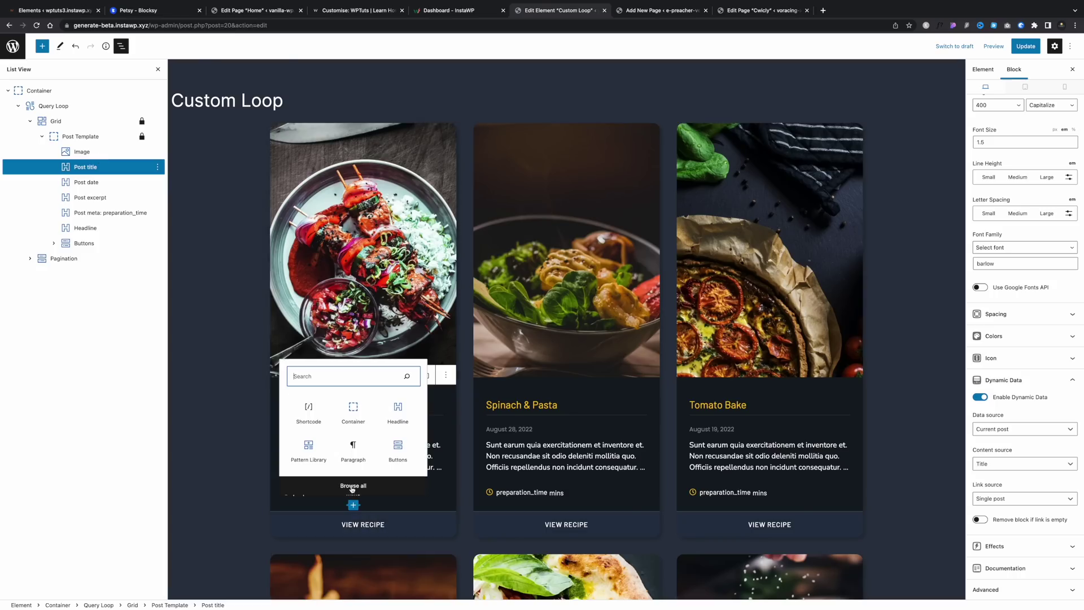
{"action": "left_click", "coordinate": [398, 411]}
{"action": "left_click", "coordinate": [353, 496]}
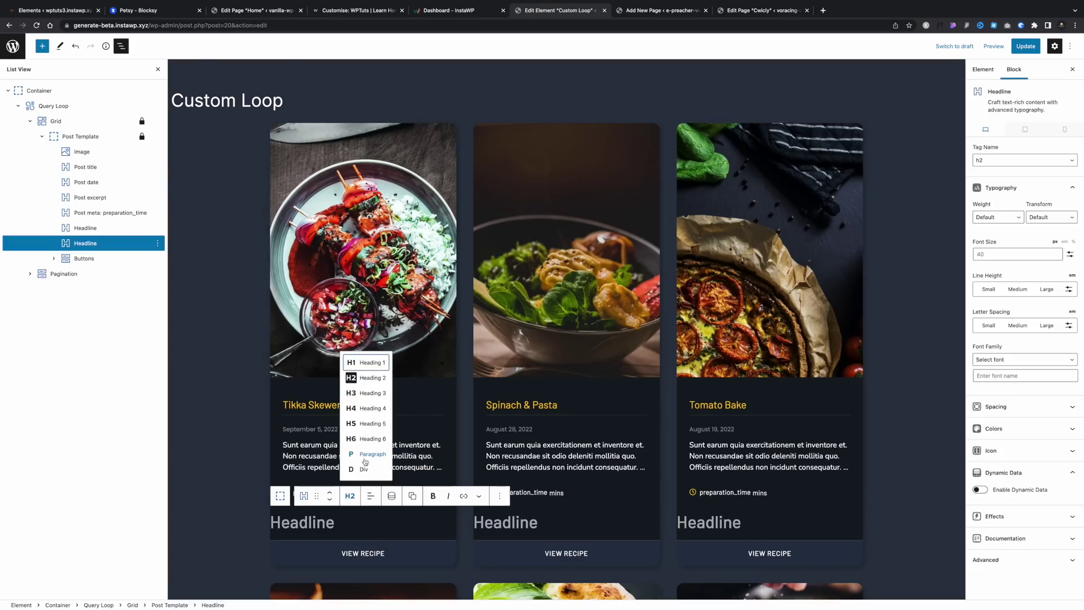
{"action": "left_click", "coordinate": [363, 469]}
Step: Enable dynamic data for the new Headline block with the current post as data source and Post meta as content source
{"action": "left_click", "coordinate": [979, 489]}
{"action": "scroll", "coordinate": [994, 468], "scroll_direction": "down", "scroll_amount": 2}
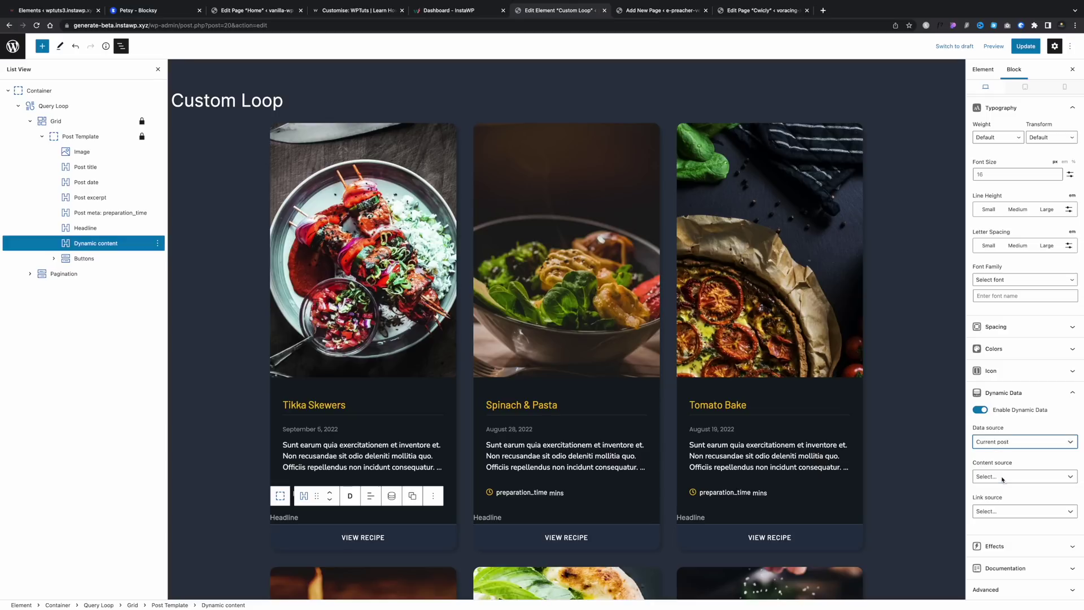
{"action": "left_click", "coordinate": [1003, 478]}
{"action": "left_click", "coordinate": [995, 561]}
{"action": "scroll", "coordinate": [1007, 468], "scroll_direction": "down", "scroll_amount": 2}
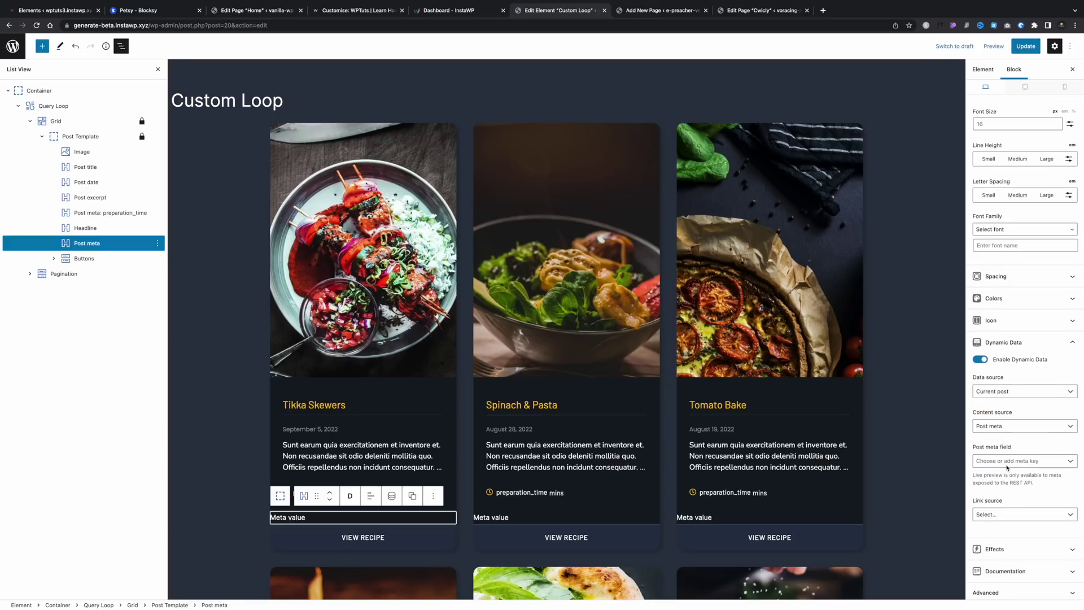